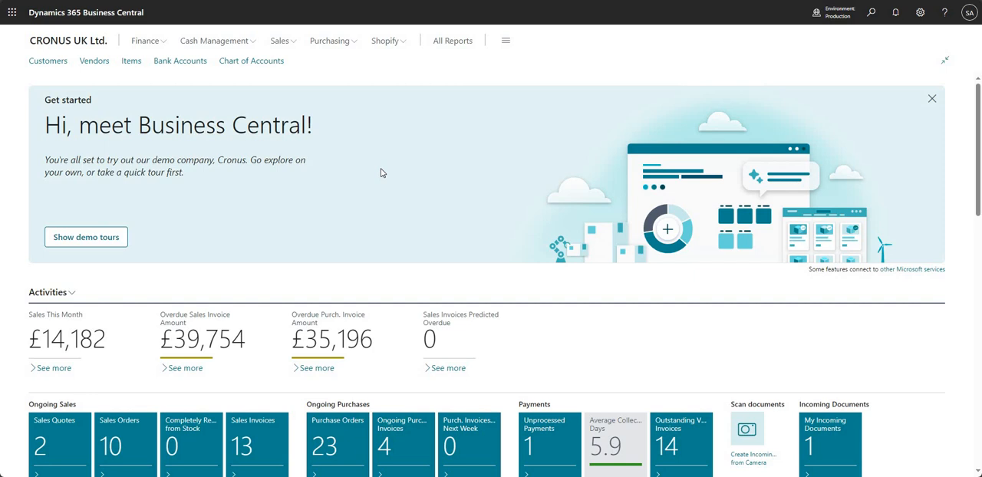
Search for "retenion" and open the Retention Policies page.
{"action": "left_click", "coordinate": [871, 20]}
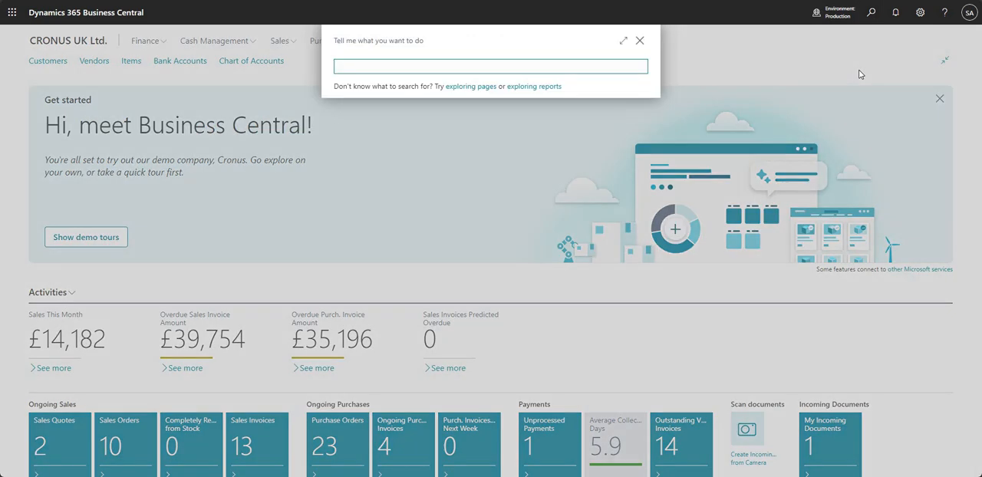
{"action": "type", "text": "retenion"}
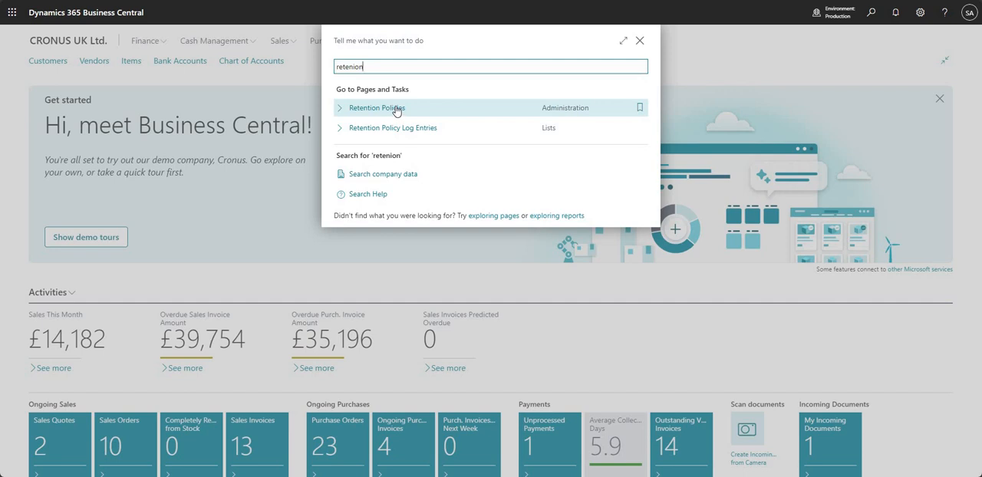
{"action": "left_click", "coordinate": [510, 115]}
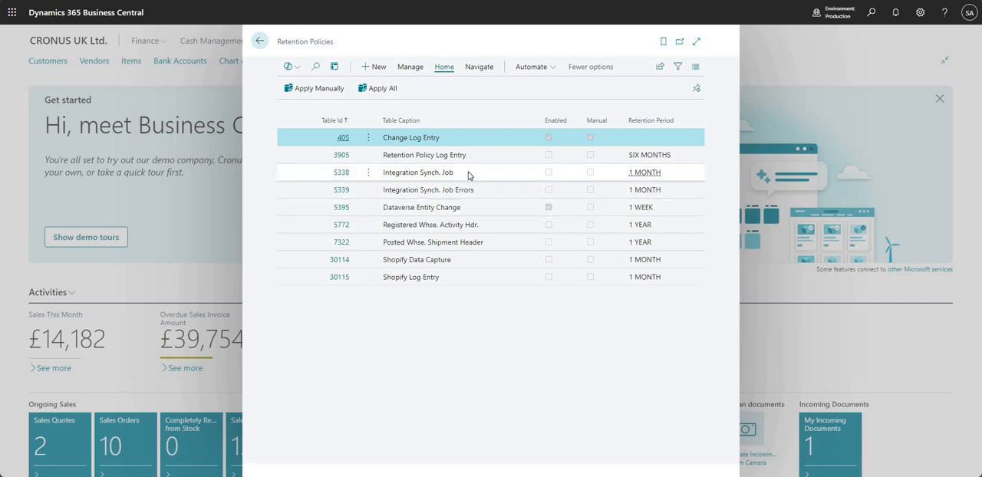
Look through the retention policies list from Integration Synch. Job down to Shopify Log Entry.
{"action": "left_click", "coordinate": [465, 177]}
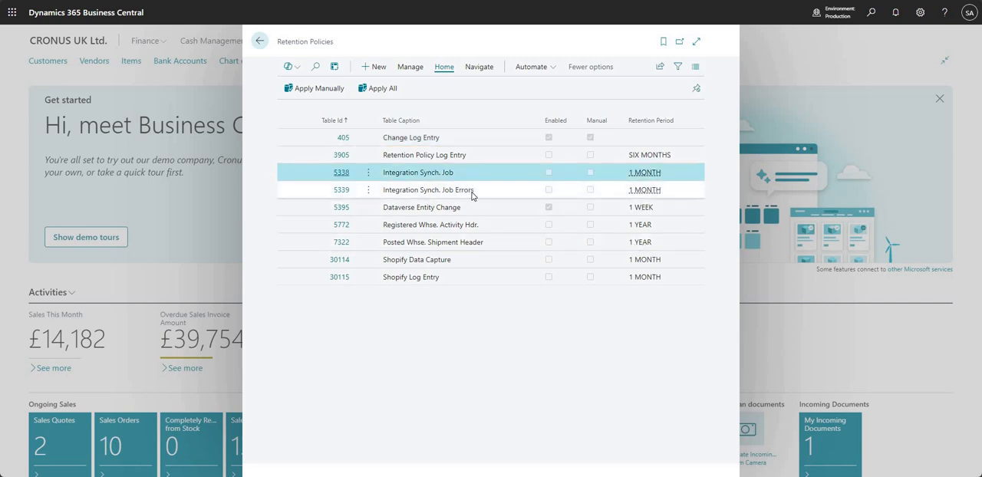
{"action": "left_click", "coordinate": [469, 191]}
{"action": "left_click_drag", "start_coordinate": [455, 192], "coordinate": [468, 191]}
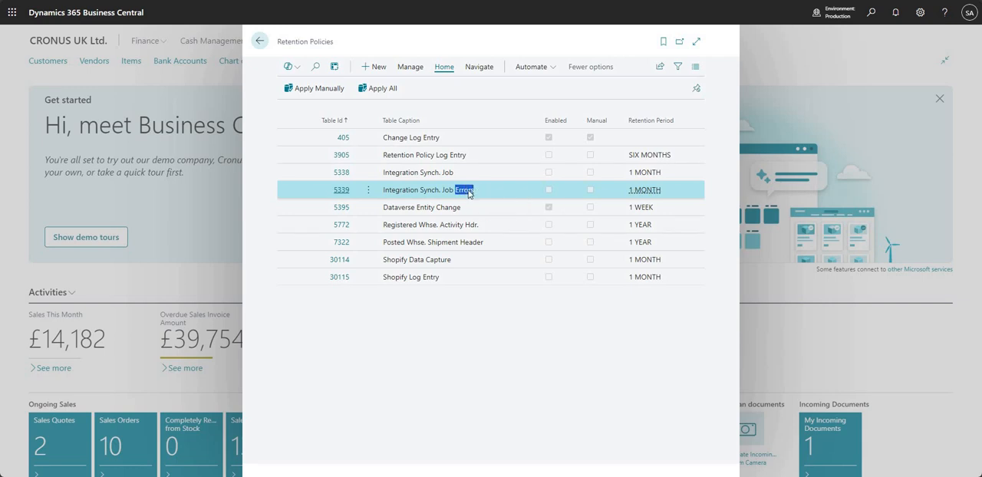
{"action": "left_click", "coordinate": [454, 209]}
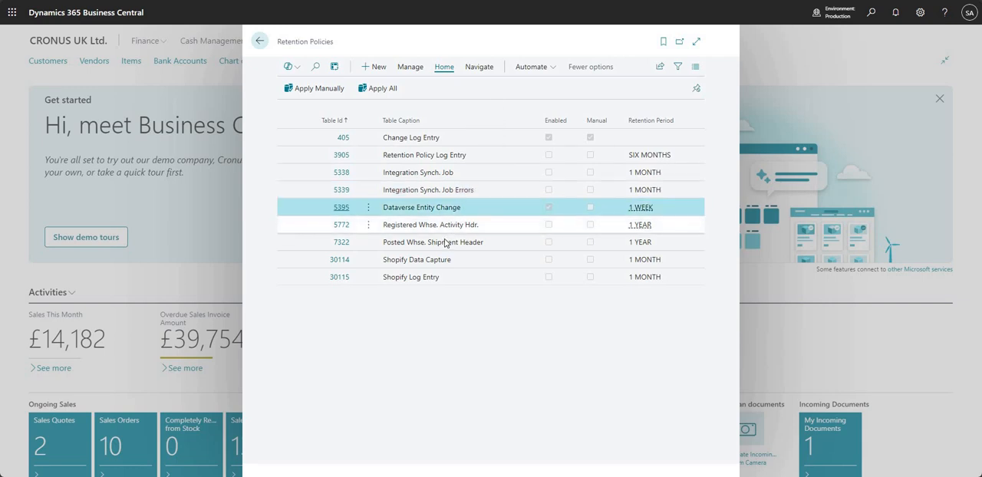
{"action": "key", "text": "Down"}
{"action": "key", "text": "Down"}
{"action": "key", "text": "Down"}
{"action": "key", "text": "Down"}
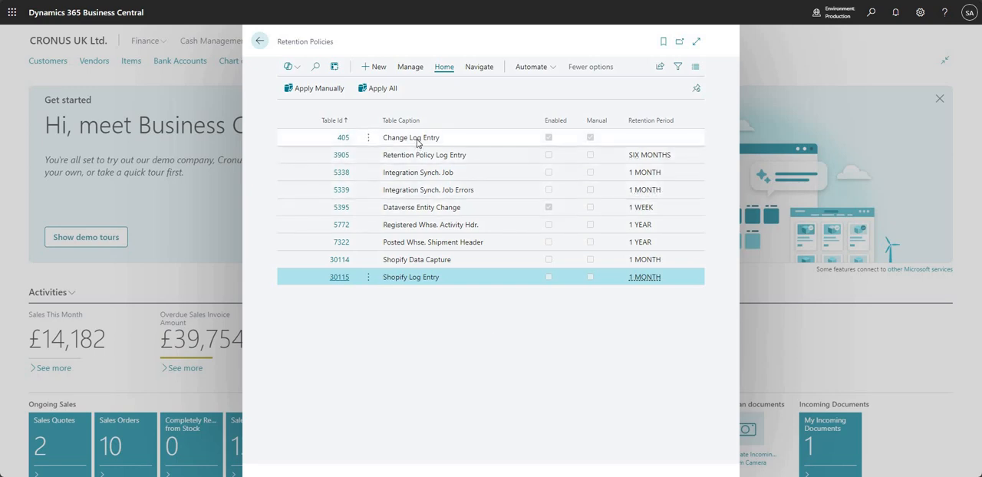
Open the Change Log Entry policy and examine which tables can be chosen for its Table Id, keeping the current choice.
{"action": "left_click", "coordinate": [342, 141]}
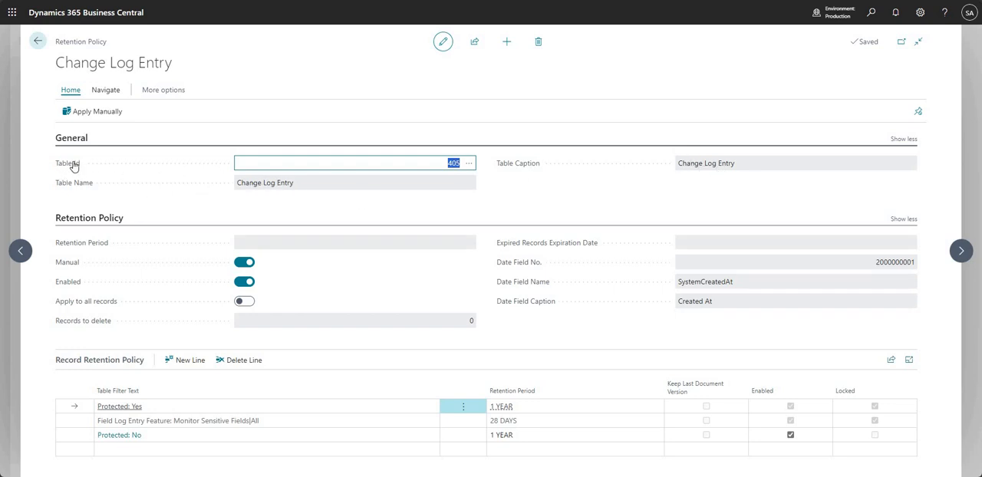
{"action": "left_click", "coordinate": [470, 166]}
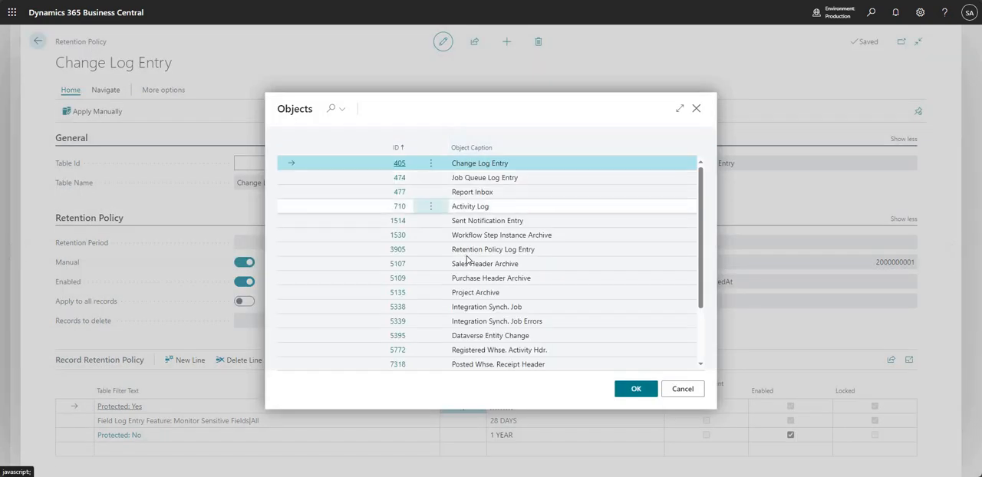
{"action": "scroll", "coordinate": [466, 261], "scroll_direction": "down", "scroll_amount": 1}
{"action": "scroll", "coordinate": [484, 292], "scroll_direction": "down", "scroll_amount": 2}
{"action": "scroll", "coordinate": [498, 276], "scroll_direction": "up", "scroll_amount": 3}
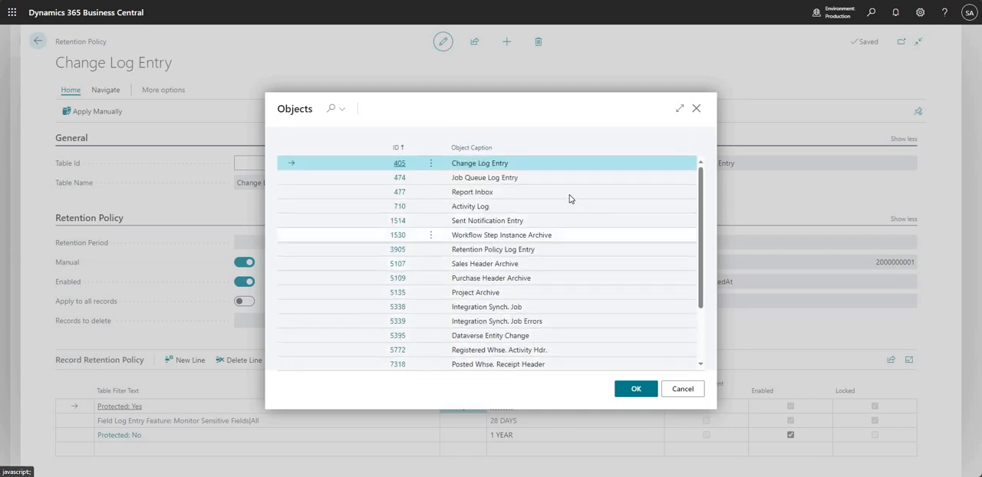
{"action": "scroll", "coordinate": [592, 252], "scroll_direction": "down", "scroll_amount": 3}
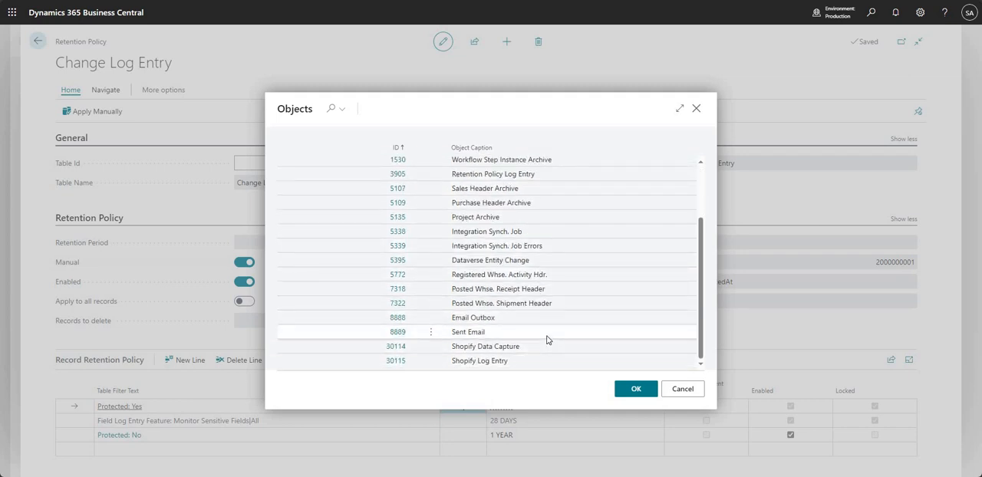
{"action": "scroll", "coordinate": [560, 318], "scroll_direction": "up", "scroll_amount": 3}
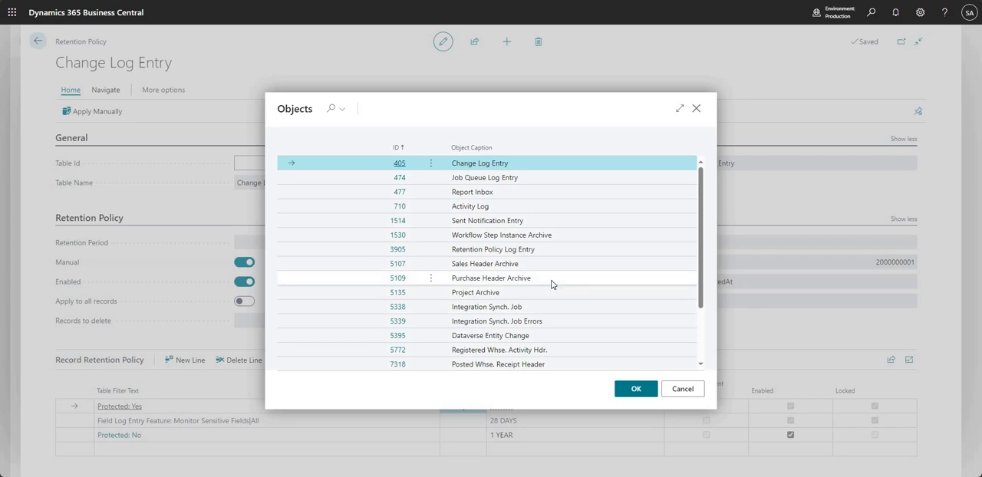
{"action": "scroll", "coordinate": [560, 310], "scroll_direction": "down", "scroll_amount": 2}
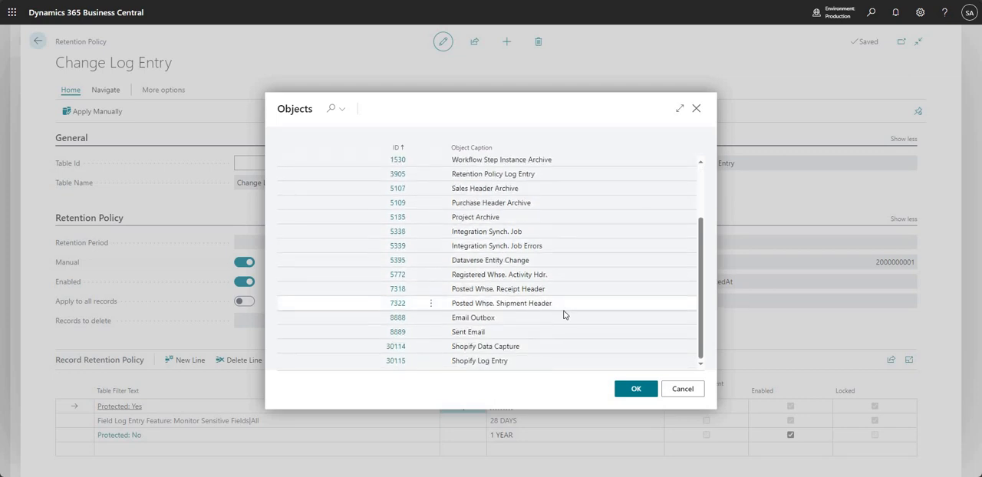
{"action": "scroll", "coordinate": [569, 314], "scroll_direction": "up", "scroll_amount": 2}
{"action": "scroll", "coordinate": [569, 315], "scroll_direction": "down", "scroll_amount": 2}
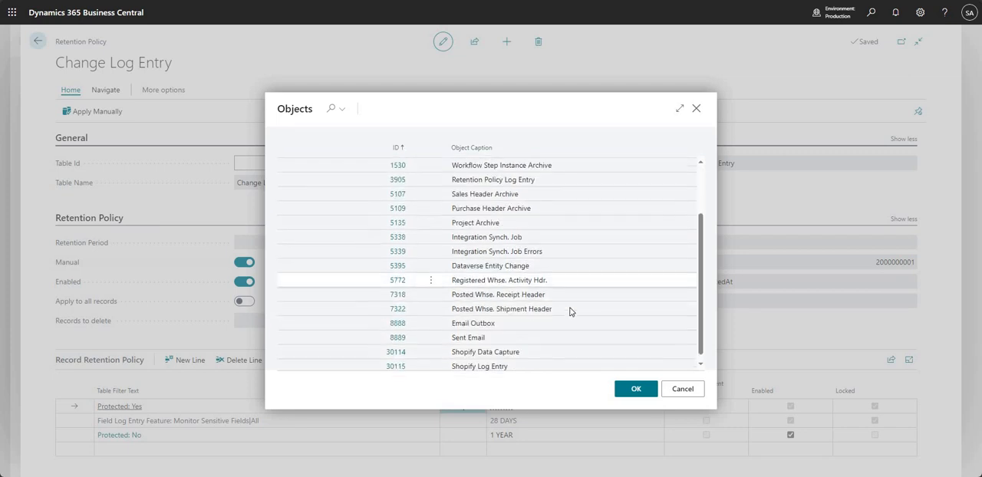
{"action": "scroll", "coordinate": [568, 313], "scroll_direction": "up", "scroll_amount": 2}
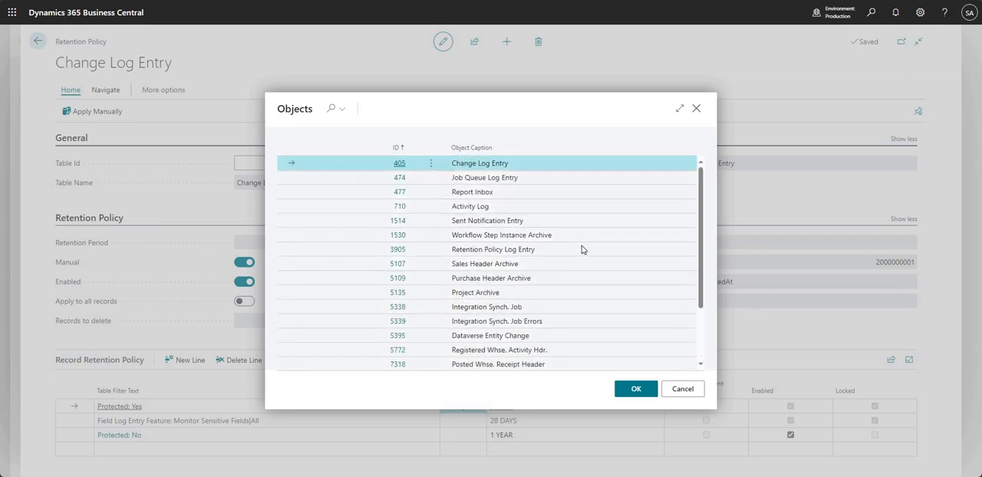
{"action": "scroll", "coordinate": [583, 247], "scroll_direction": "down", "scroll_amount": 2}
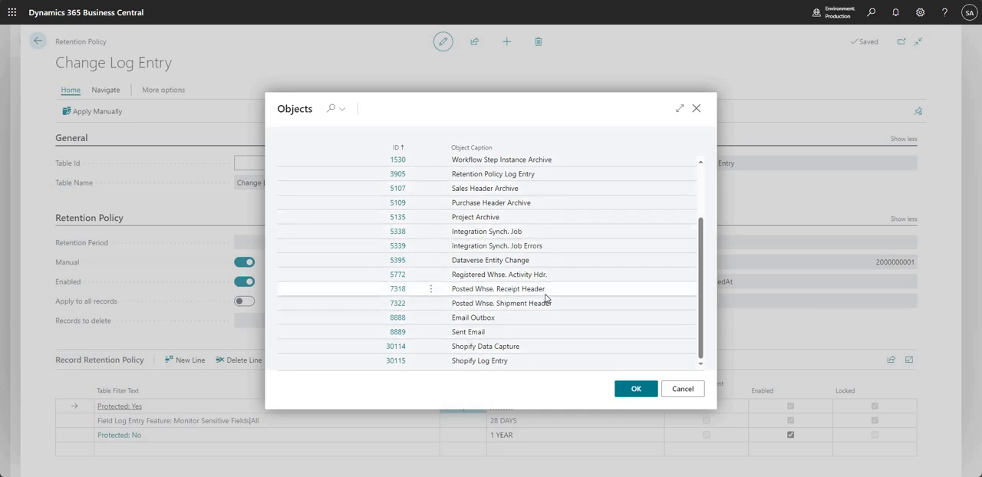
{"action": "scroll", "coordinate": [529, 230], "scroll_direction": "up", "scroll_amount": 3}
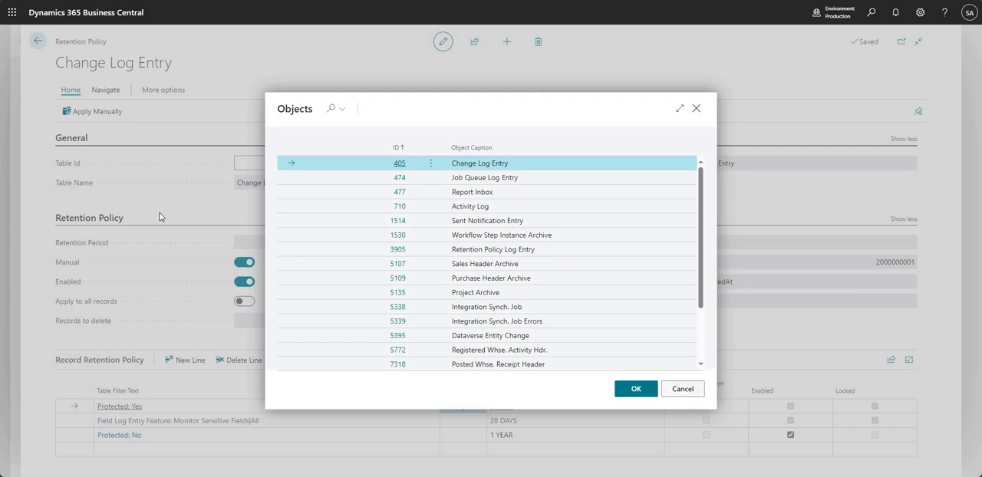
{"action": "left_click", "coordinate": [682, 389]}
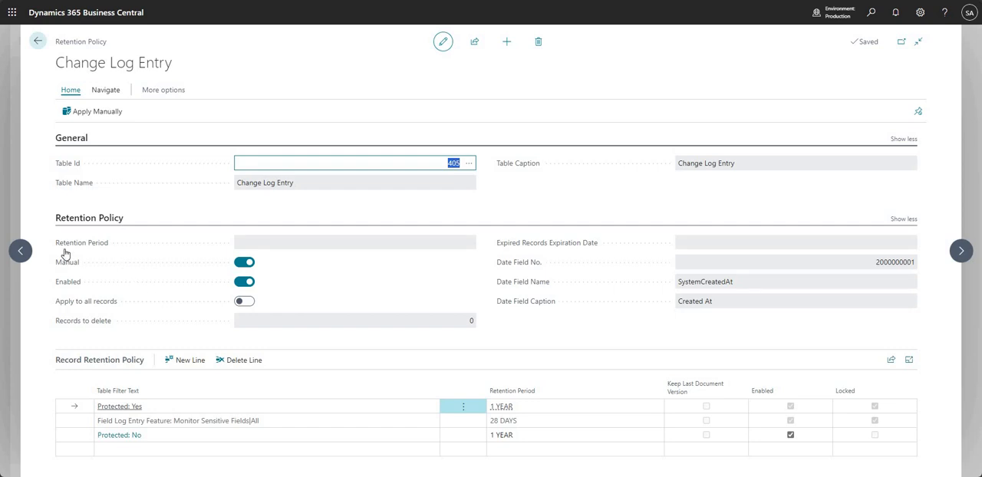
Turn off the Manual option for the Change Log Entry policy and read that field's description.
{"action": "left_click", "coordinate": [246, 263]}
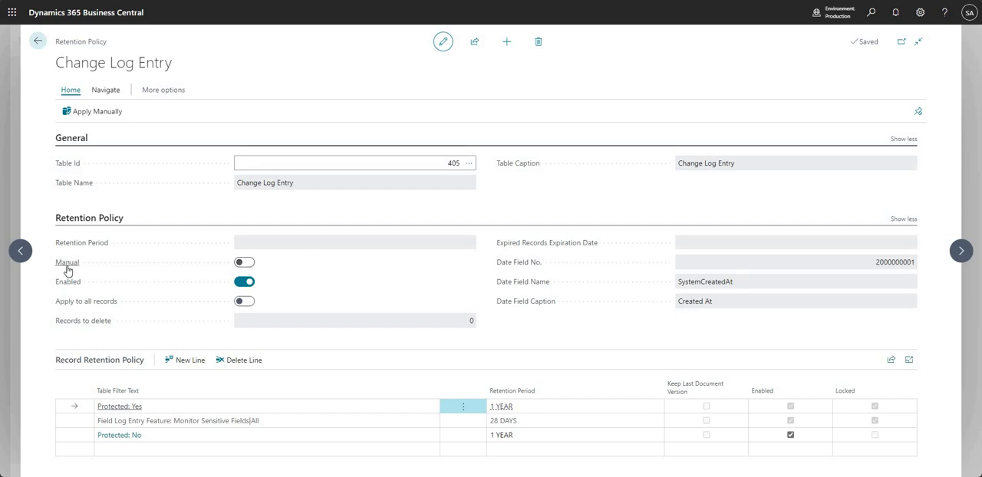
{"action": "mouse_move", "coordinate": [67, 271]}
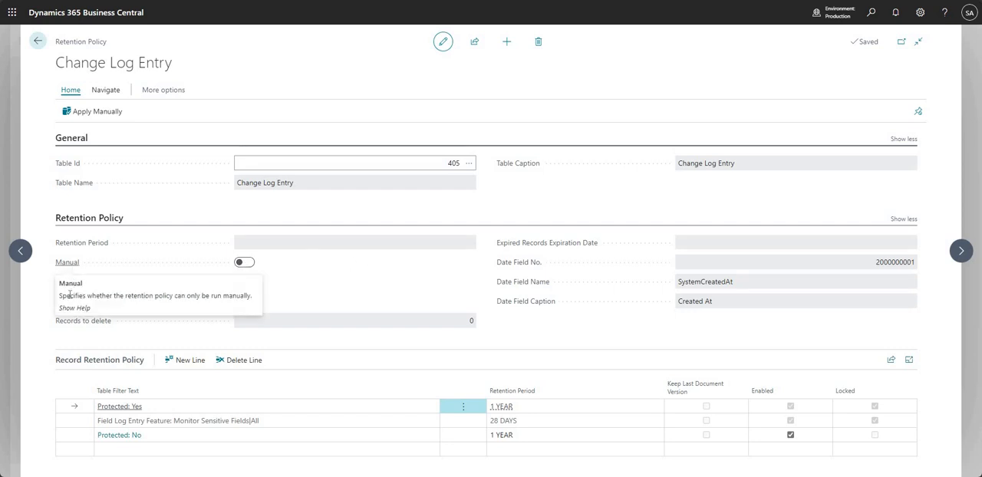
{"action": "left_click_drag", "start_coordinate": [184, 295], "coordinate": [255, 296]}
{"action": "left_click", "coordinate": [321, 264]}
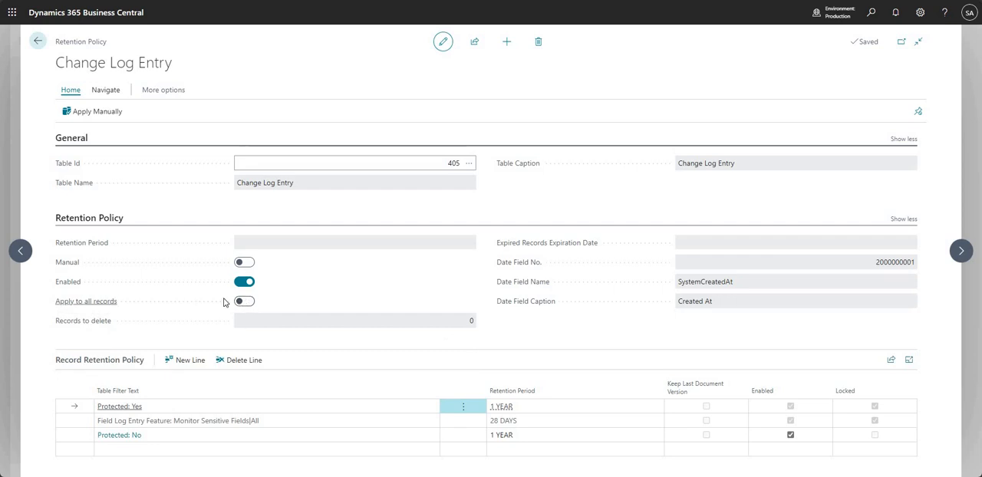
Try to turn on Apply to all records for the Change Log Entry policy, read the related explanations, and revert the option.
{"action": "left_click", "coordinate": [250, 302]}
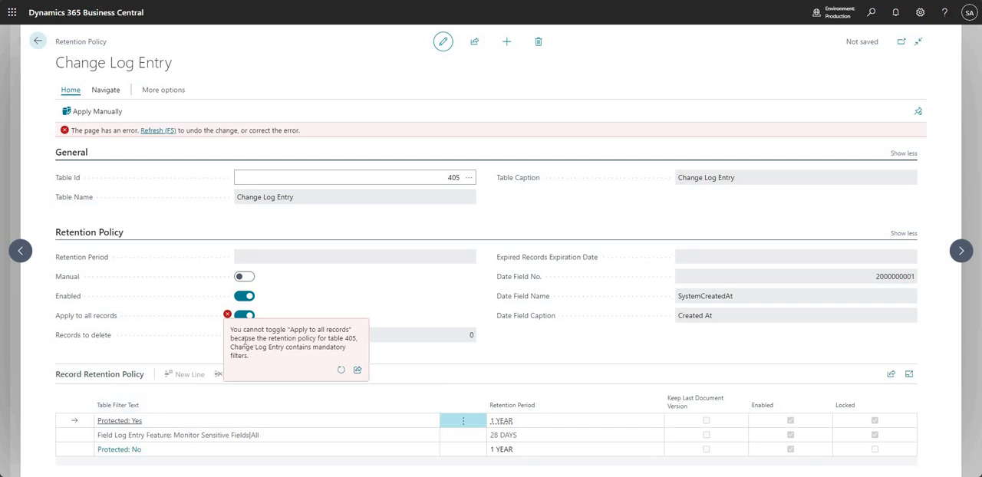
{"action": "left_click_drag", "start_coordinate": [258, 329], "coordinate": [360, 340]}
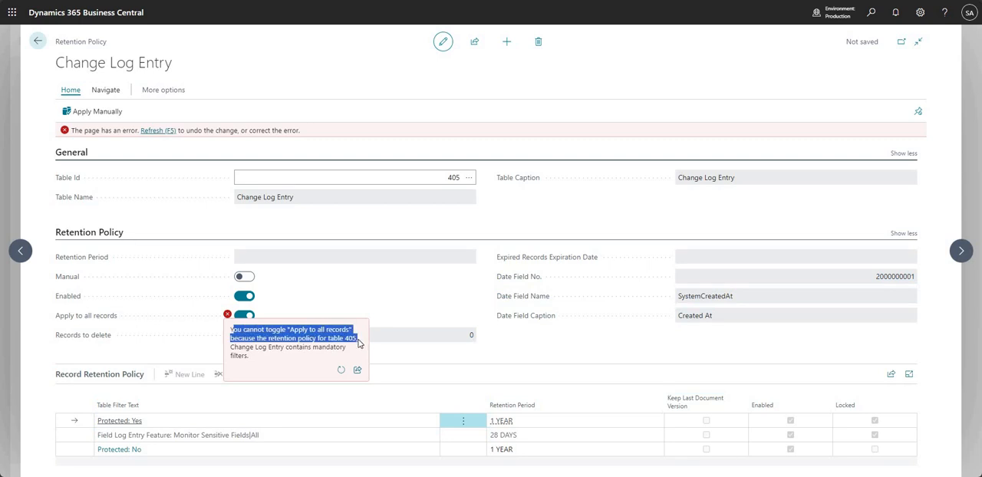
{"action": "left_click_drag", "start_coordinate": [358, 343], "coordinate": [349, 359]}
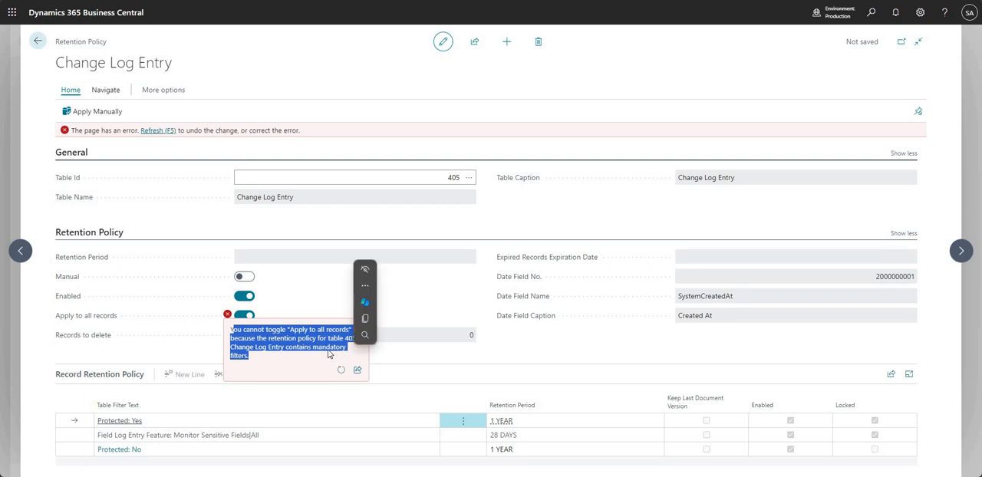
{"action": "left_click", "coordinate": [294, 347]}
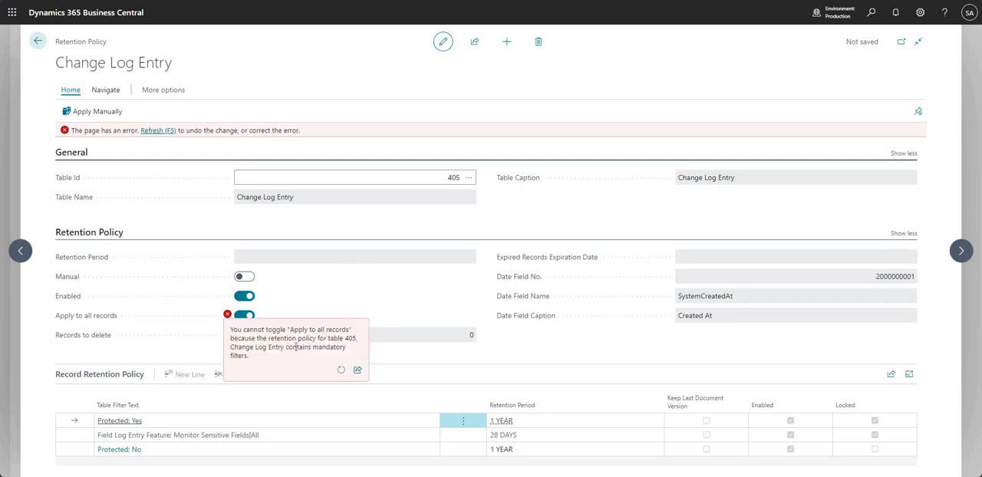
{"action": "left_click_drag", "start_coordinate": [286, 347], "coordinate": [306, 360]}
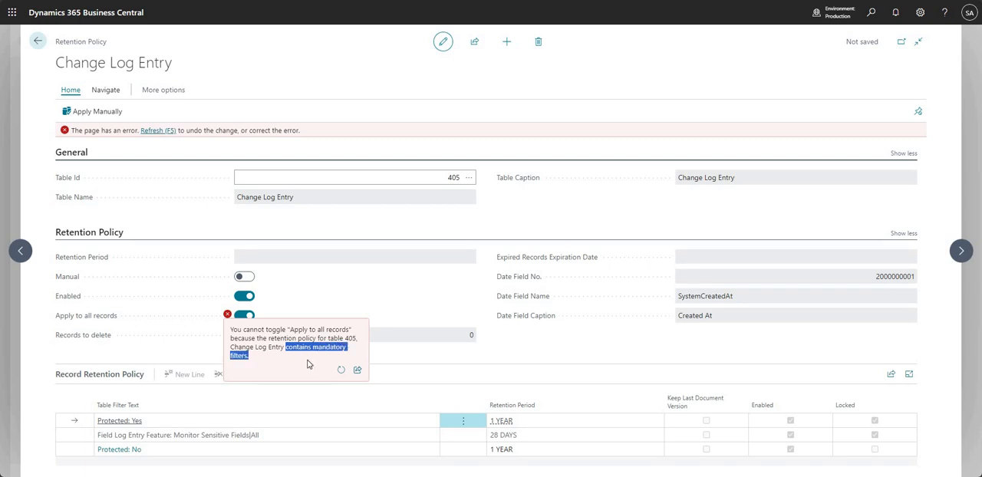
{"action": "left_click", "coordinate": [296, 359]}
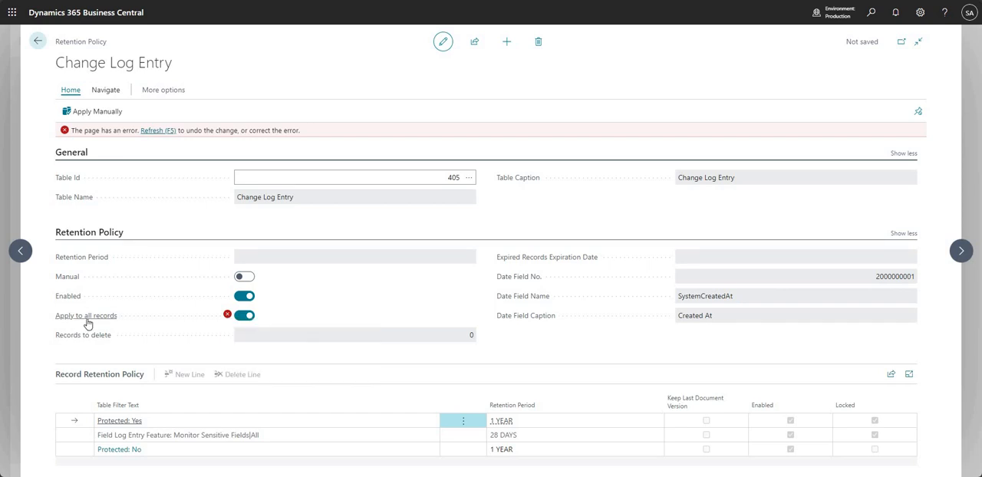
{"action": "mouse_move", "coordinate": [86, 322]}
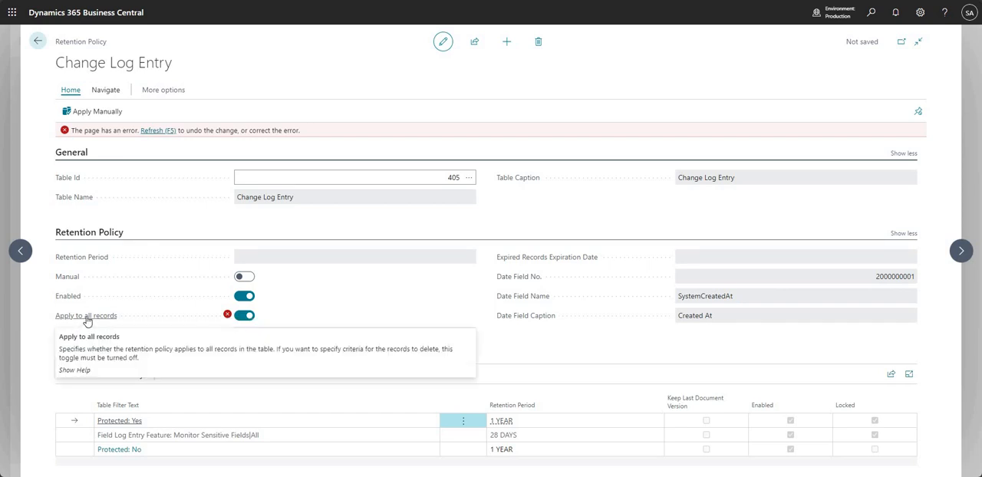
{"action": "left_click_drag", "start_coordinate": [90, 42], "coordinate": [76, 42]}
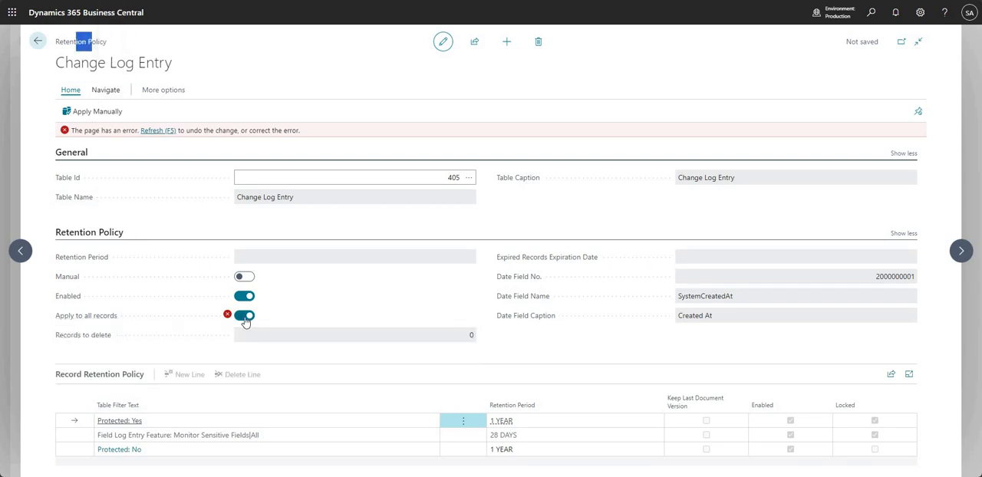
{"action": "left_click", "coordinate": [245, 321]}
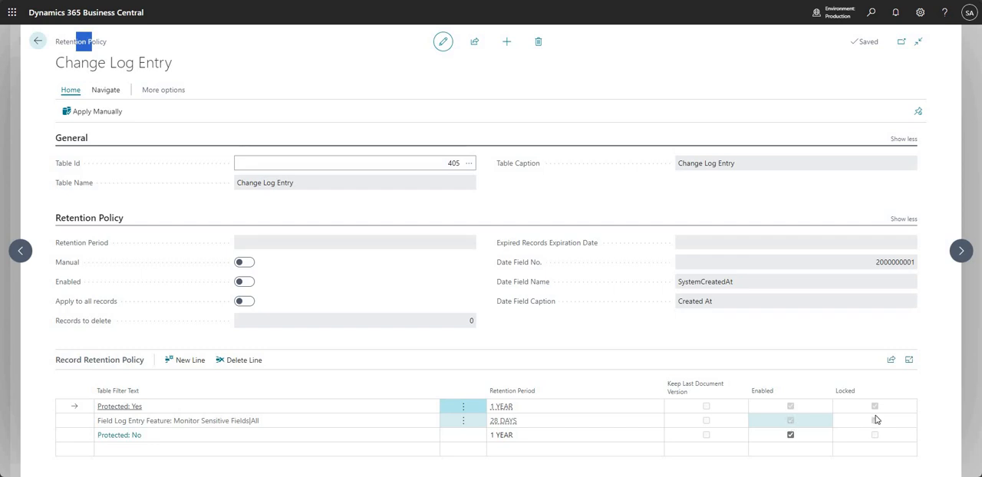
Inspect the filter behind the Protected: No retention line without changing it, and toggle that line's Enabled setting off and on.
{"action": "left_click", "coordinate": [795, 425]}
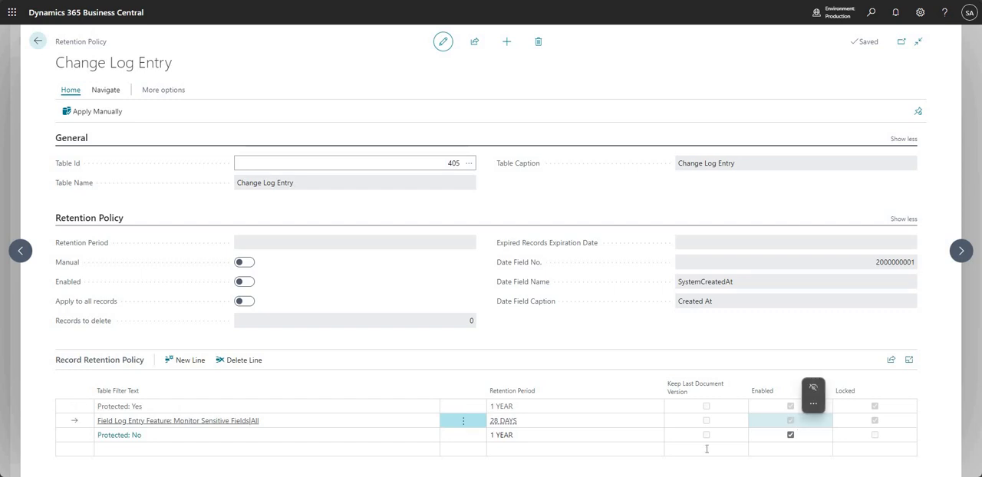
{"action": "left_click", "coordinate": [133, 439]}
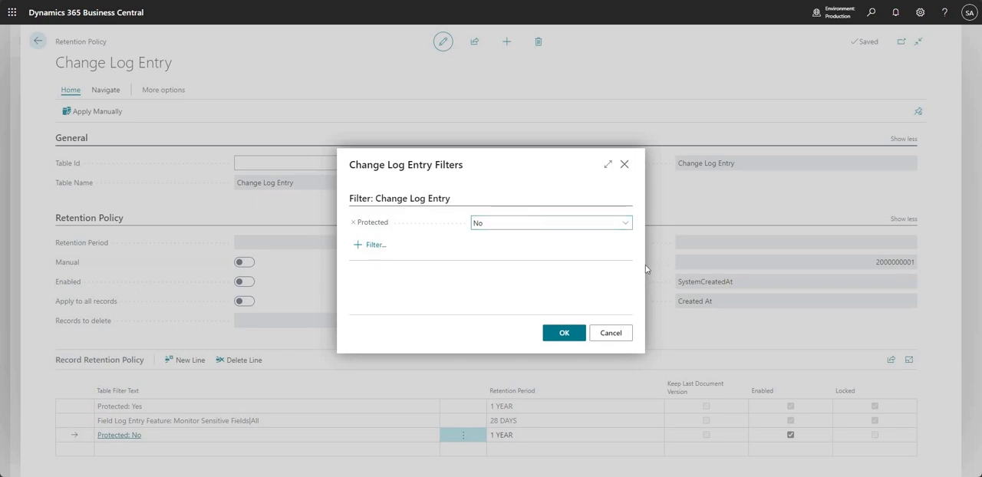
{"action": "left_click", "coordinate": [621, 336]}
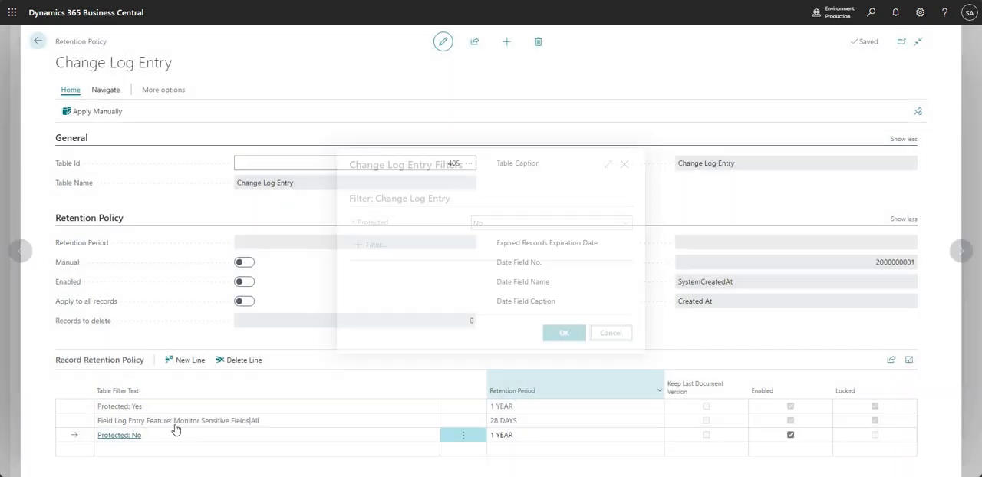
{"action": "left_click", "coordinate": [793, 437]}
{"action": "left_click", "coordinate": [791, 436]}
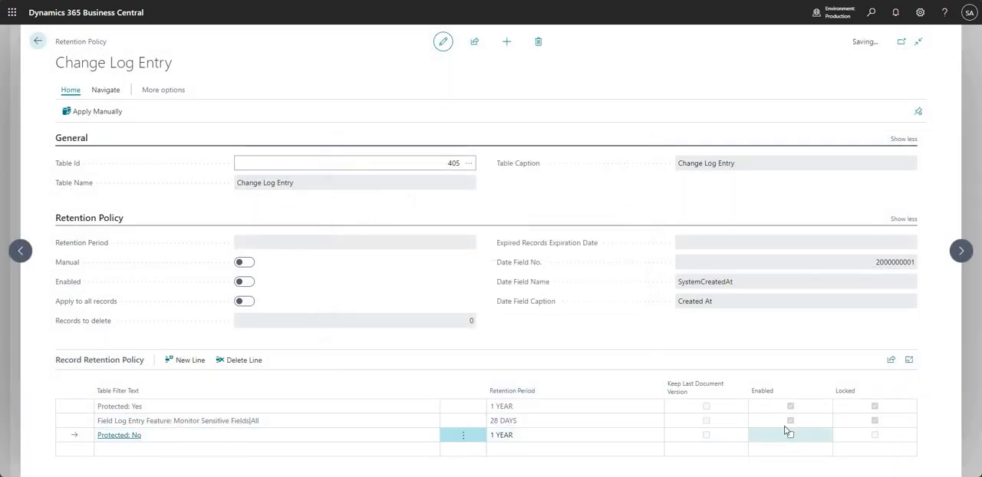
Start a new record retention line, examine which Change Log Entry fields can be used in its filter, and cancel the filter.
{"action": "left_click", "coordinate": [157, 454]}
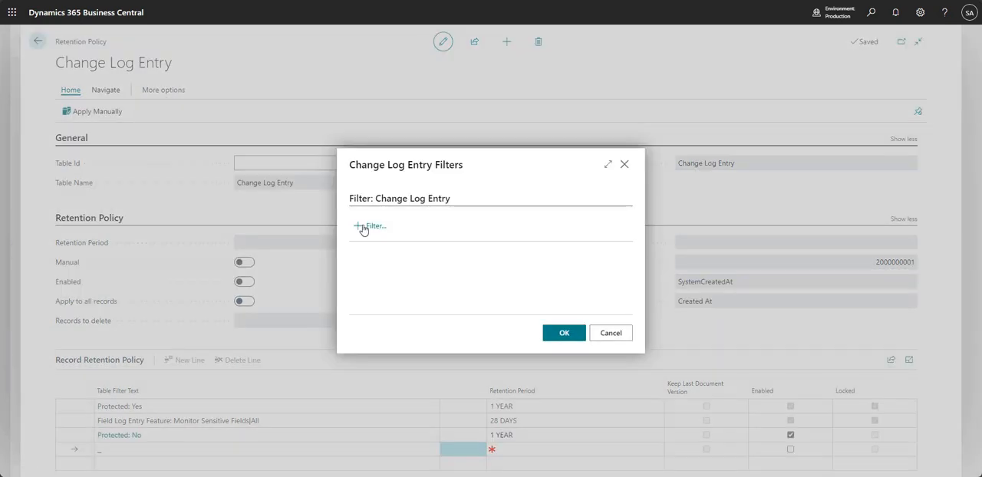
{"action": "left_click", "coordinate": [370, 226]}
{"action": "scroll", "coordinate": [387, 184], "scroll_direction": "down", "scroll_amount": 6}
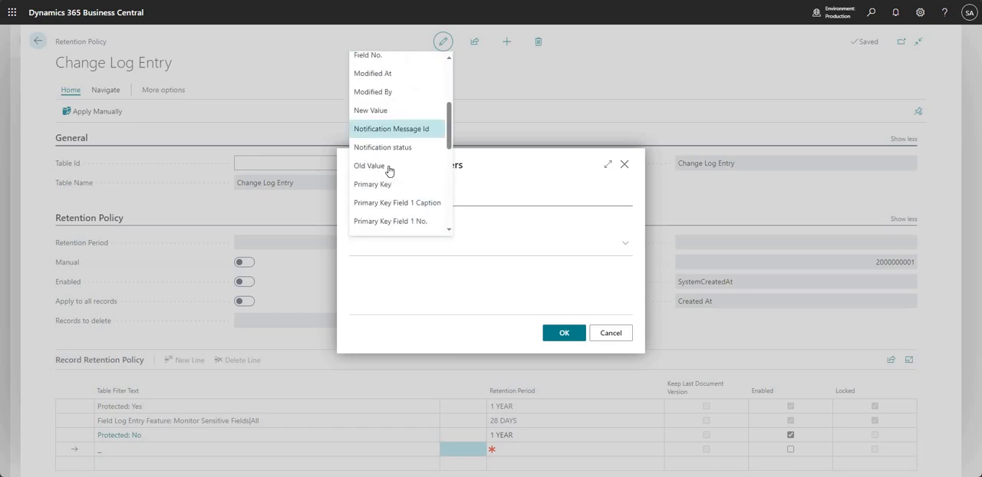
{"action": "scroll", "coordinate": [382, 189], "scroll_direction": "down", "scroll_amount": 3}
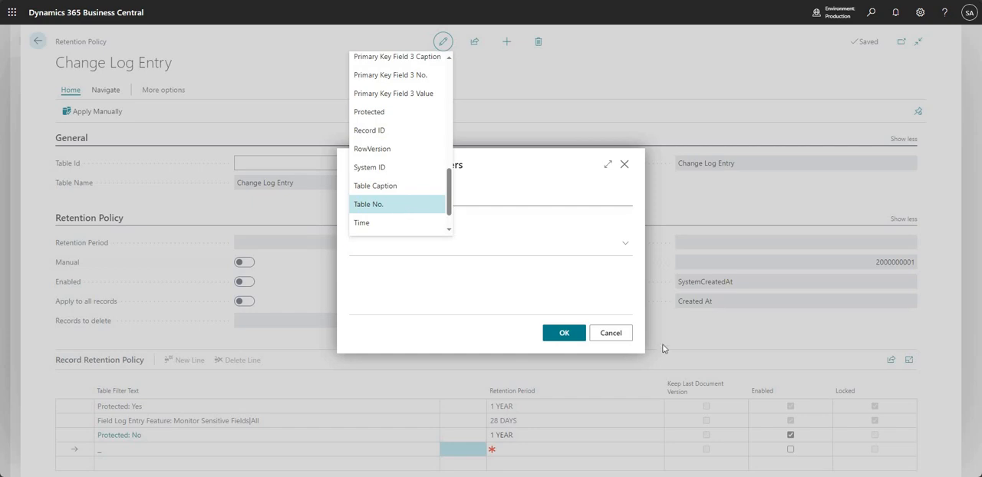
{"action": "left_click", "coordinate": [610, 333]}
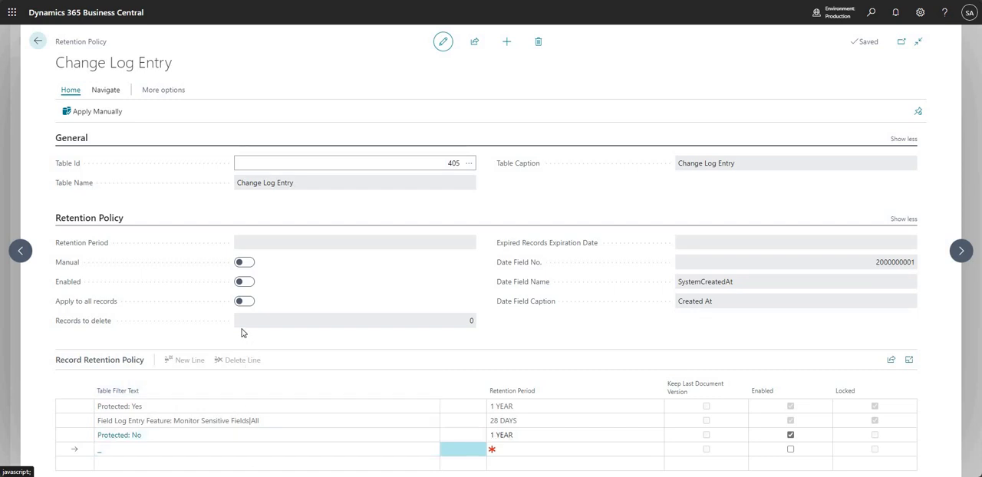
Try applying the Change Log Entry policy manually and decline the deletion of expired data.
{"action": "mouse_move", "coordinate": [77, 327]}
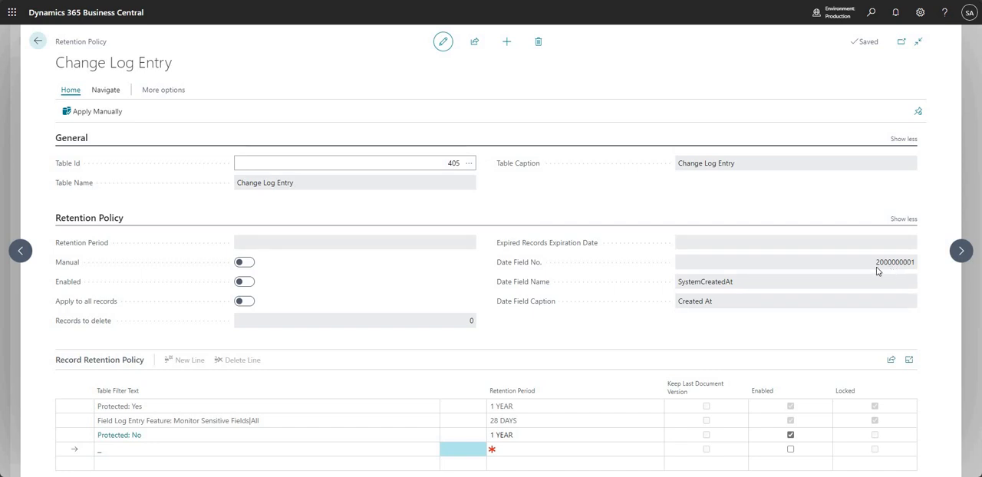
{"action": "left_click", "coordinate": [439, 167]}
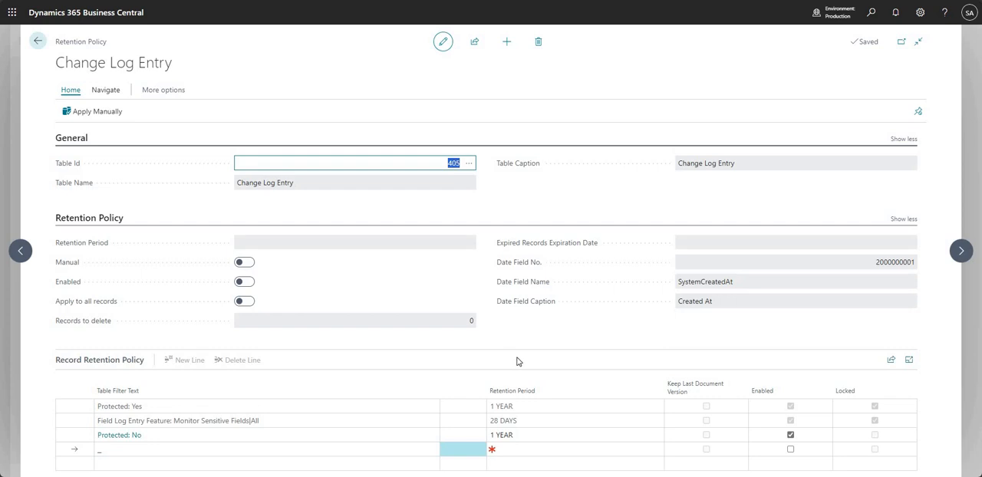
{"action": "left_click", "coordinate": [105, 119]}
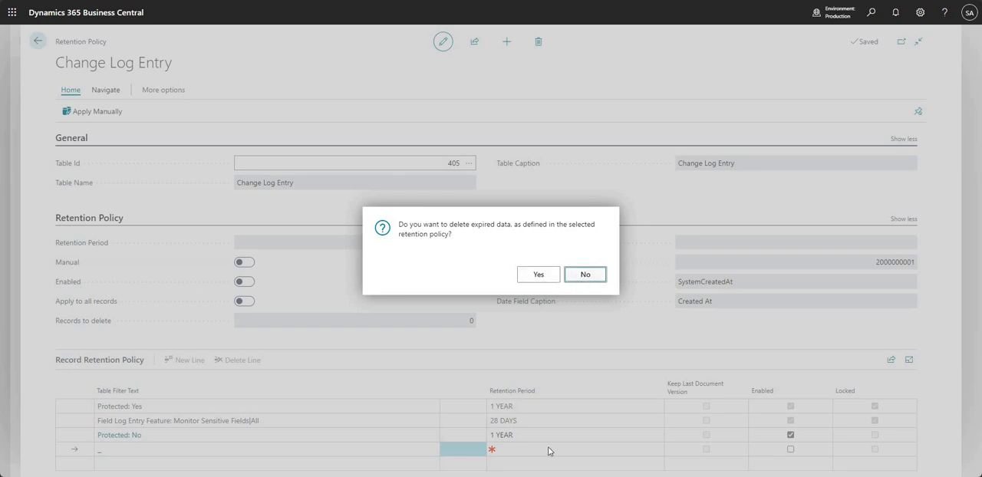
{"action": "left_click", "coordinate": [584, 274]}
{"action": "left_click", "coordinate": [583, 287]}
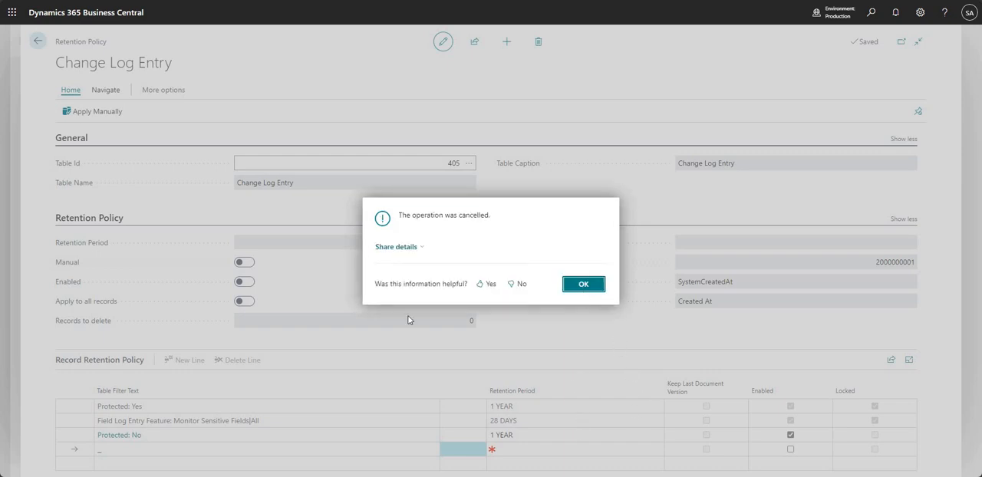
Inspect the Retention Policy JQ entry in the policy's related Job Queue Entries and return to the Change Log Entry policy.
{"action": "left_click", "coordinate": [107, 90]}
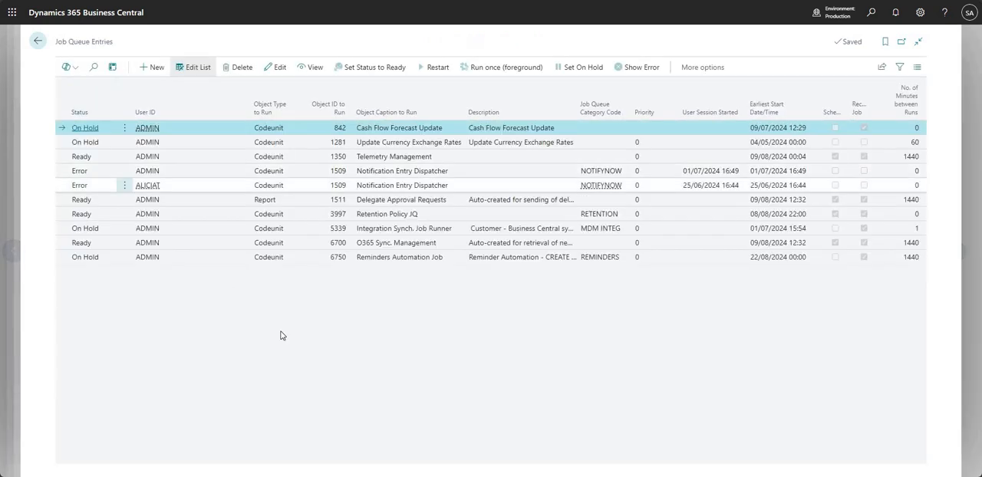
{"action": "left_click", "coordinate": [406, 219]}
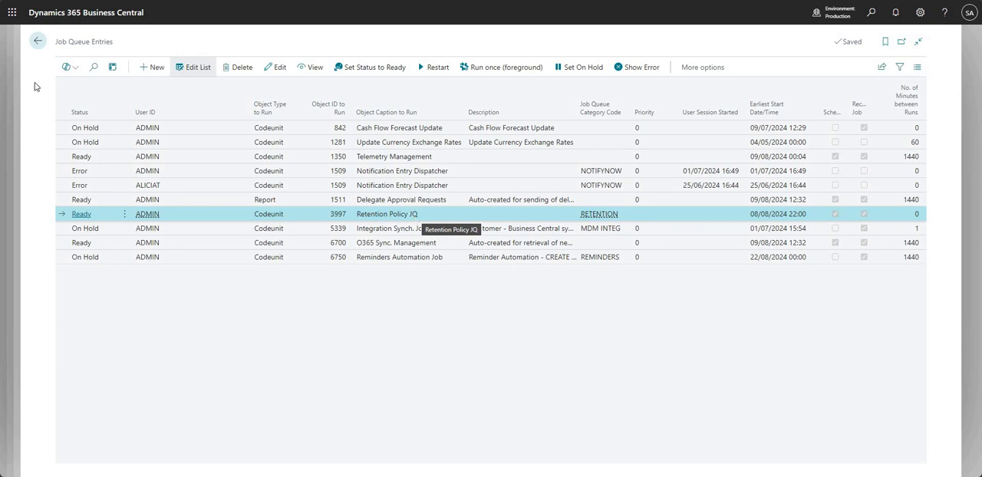
{"action": "key", "text": "Escape"}
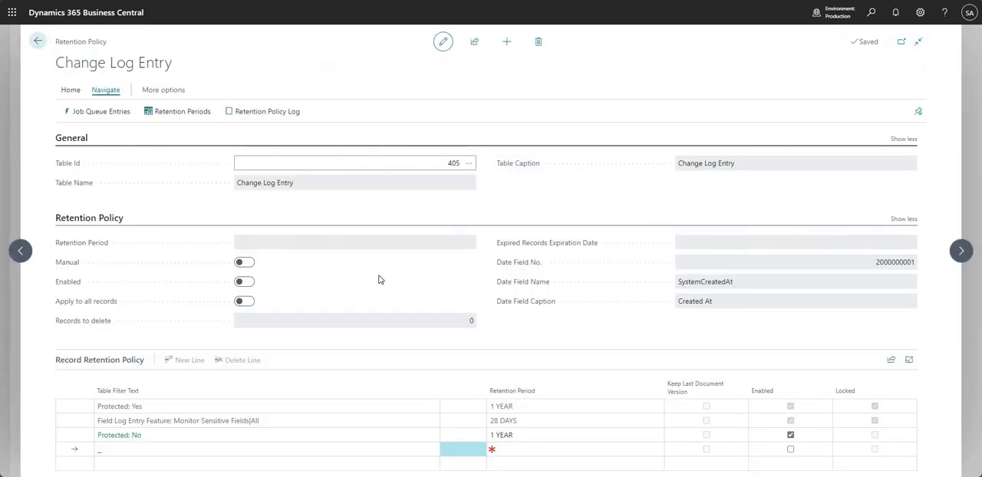
Add a new line to the Retention Periods list with its Retention Period set to 3 Years.
{"action": "left_click", "coordinate": [191, 117]}
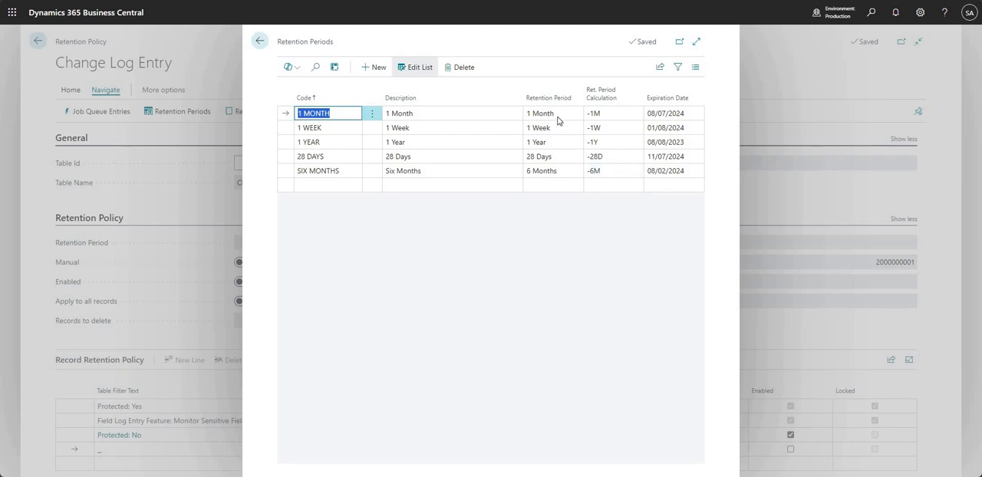
{"action": "left_click", "coordinate": [596, 184]}
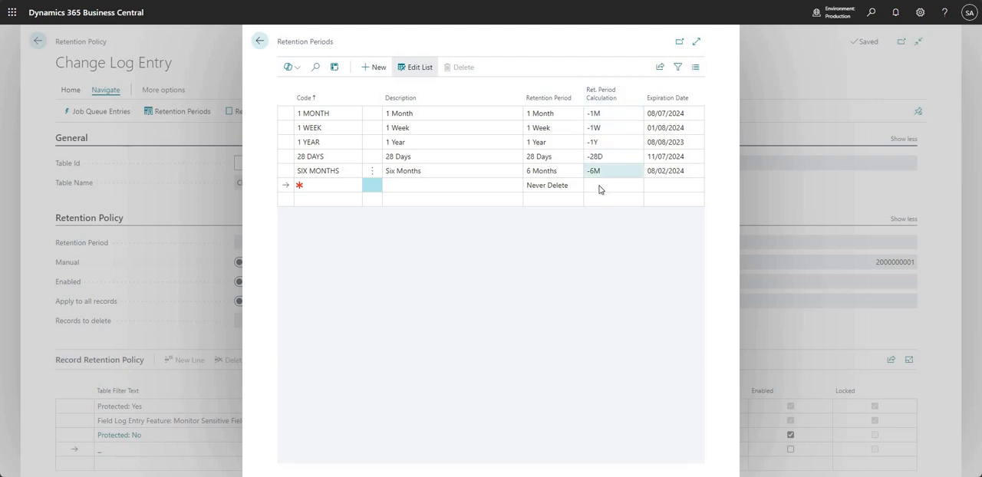
{"action": "left_click", "coordinate": [566, 188]}
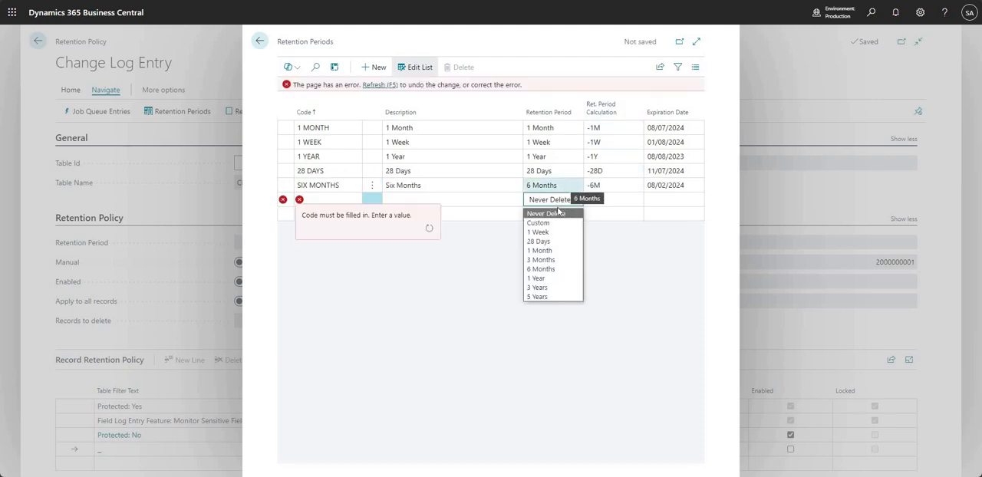
{"action": "left_click", "coordinate": [549, 288]}
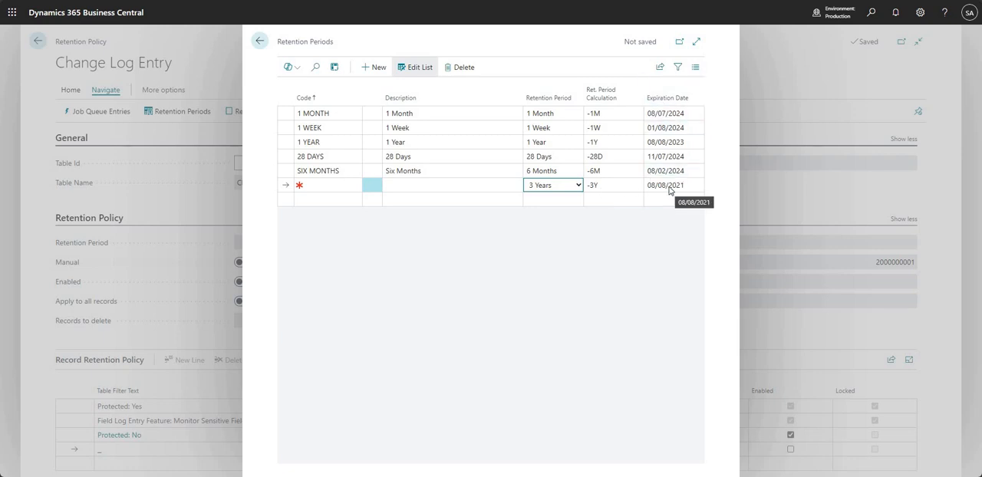
Give the new retention period the code 3 MONTHS and the description Three Months, and return to the Change Log Entry policy.
{"action": "left_click", "coordinate": [318, 184]}
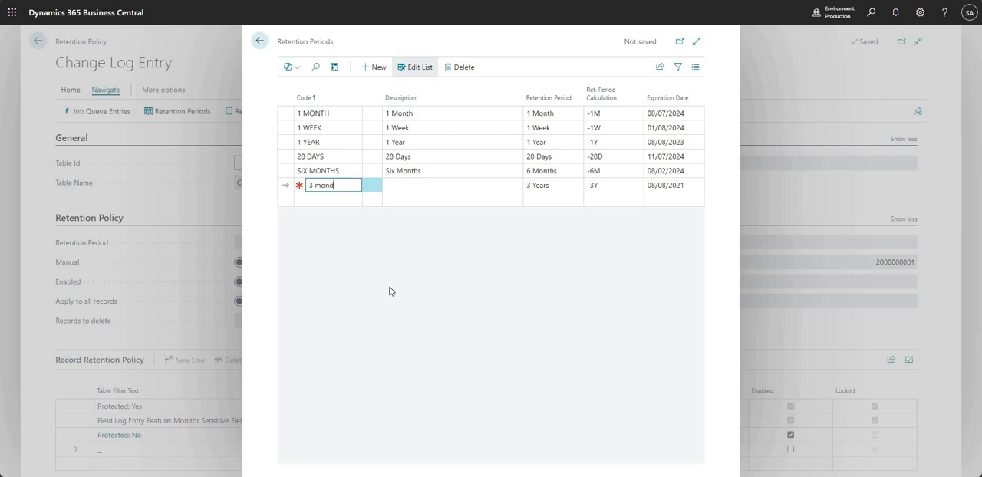
{"action": "type", "text": "3 months"}
{"action": "key", "text": "Tab"}
{"action": "type", "text": "Thre"}
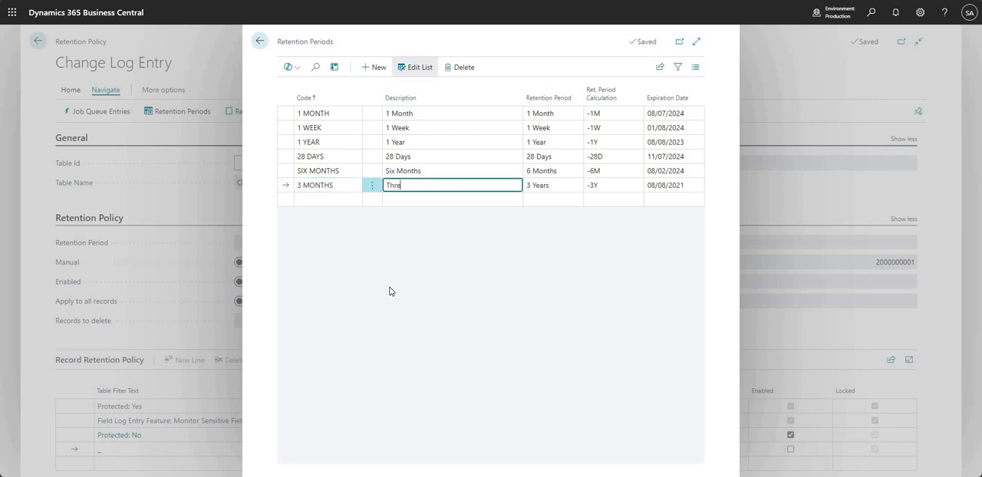
{"action": "type", "text": "e Months"}
{"action": "key", "text": "Up"}
{"action": "key", "text": "Down"}
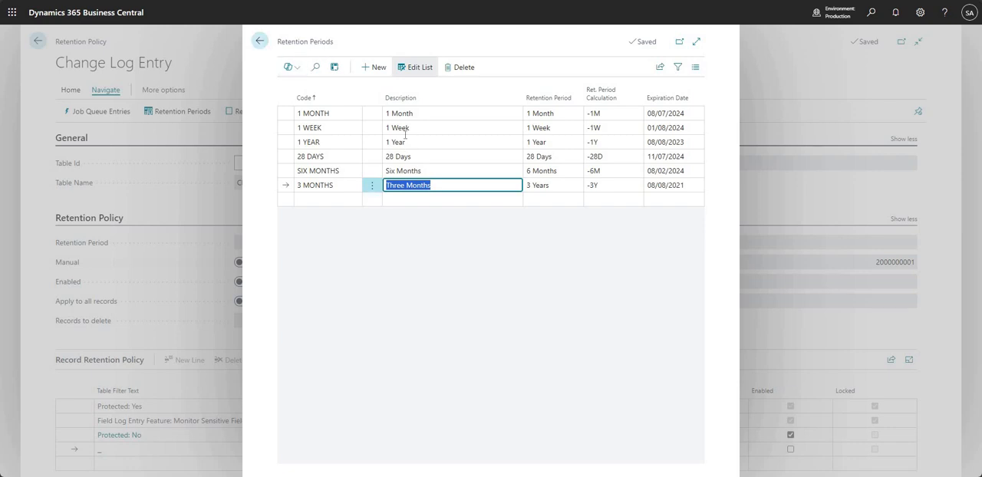
{"action": "left_click", "coordinate": [260, 40]}
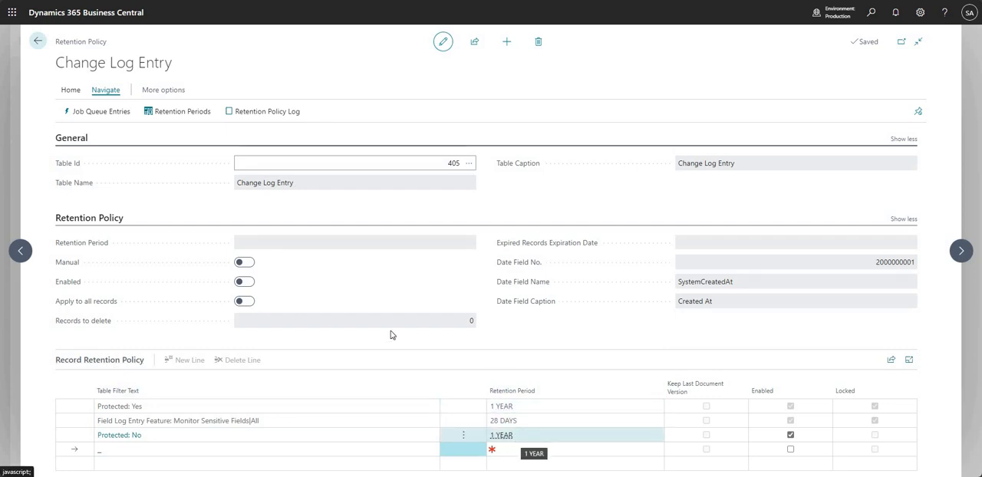
Review the Retention Policy Log Entries in the expanded view, and close the Change Log Entry policy without enabling it.
{"action": "left_click", "coordinate": [271, 115]}
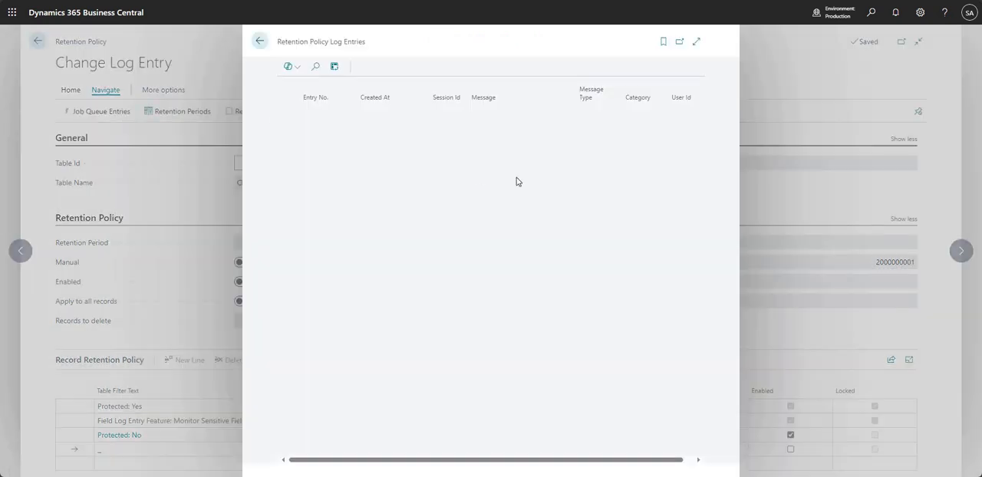
{"action": "left_click", "coordinate": [696, 44]}
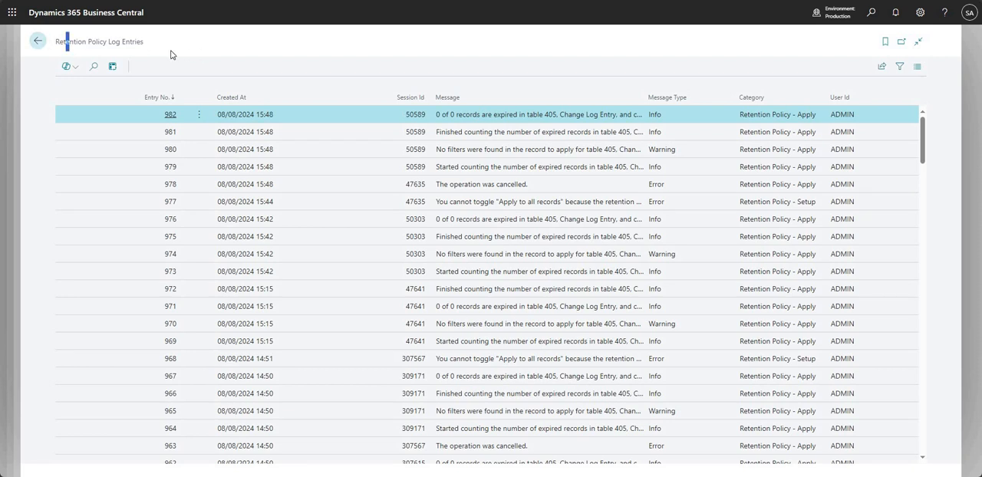
{"action": "left_click_drag", "start_coordinate": [66, 42], "coordinate": [144, 42]}
{"action": "left_click", "coordinate": [37, 42]}
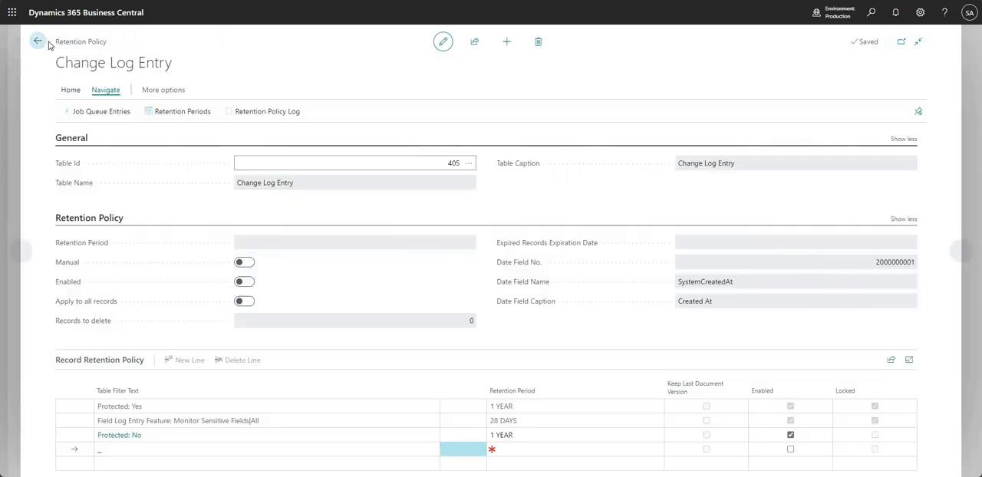
{"action": "left_click", "coordinate": [38, 43]}
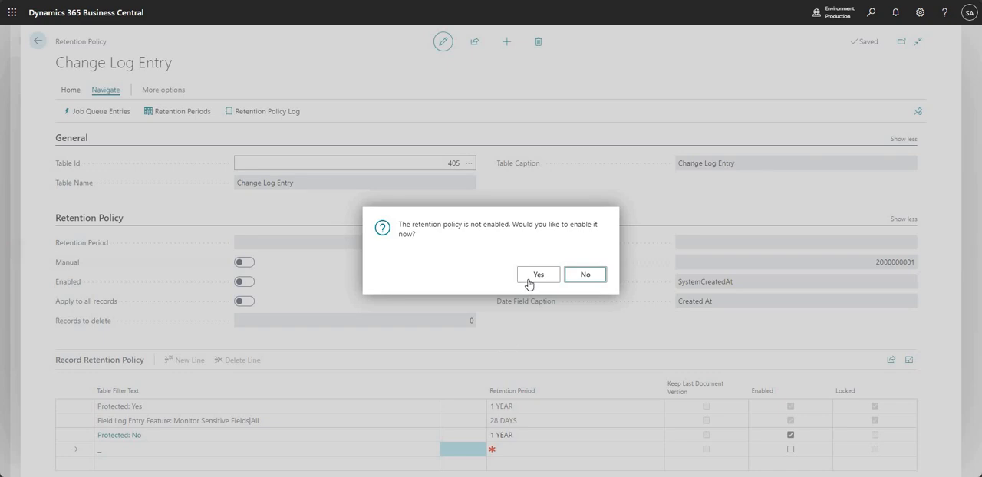
{"action": "left_click", "coordinate": [584, 274]}
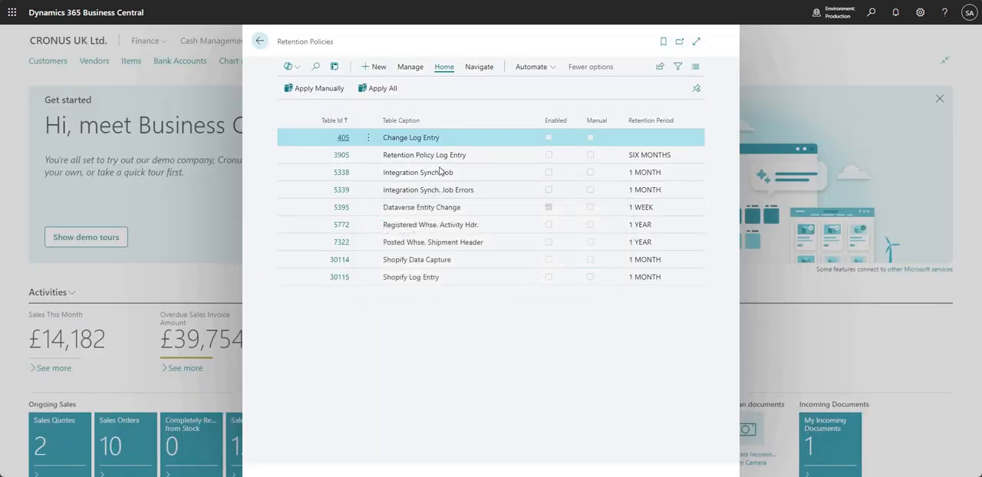
Open the Retention Policy Log Entry policy, examine its available retention periods, and close it without changing or enabling it.
{"action": "left_click", "coordinate": [445, 158]}
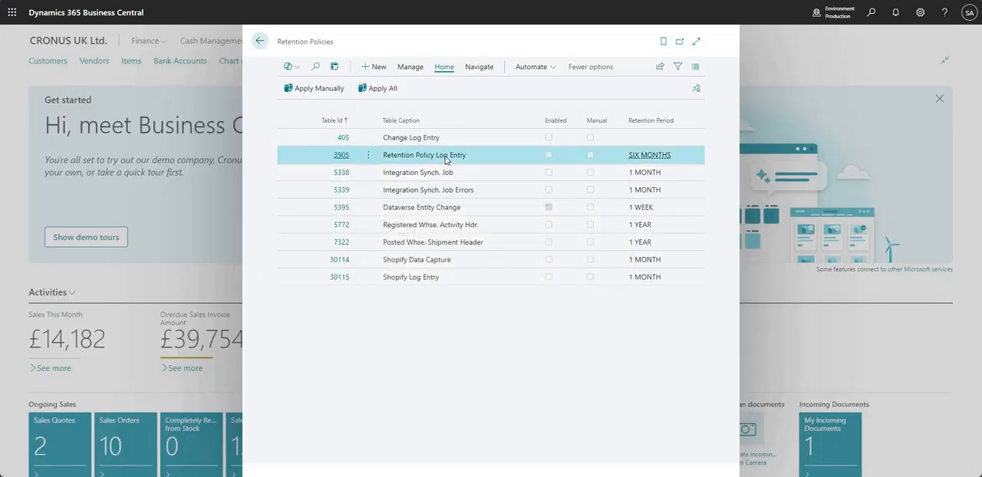
{"action": "left_click_drag", "start_coordinate": [385, 159], "coordinate": [466, 160]}
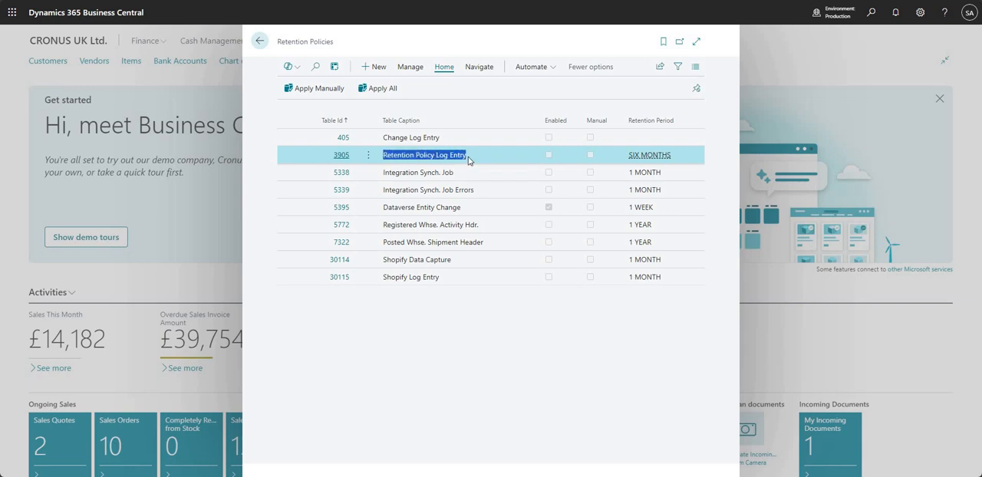
{"action": "left_click", "coordinate": [467, 161]}
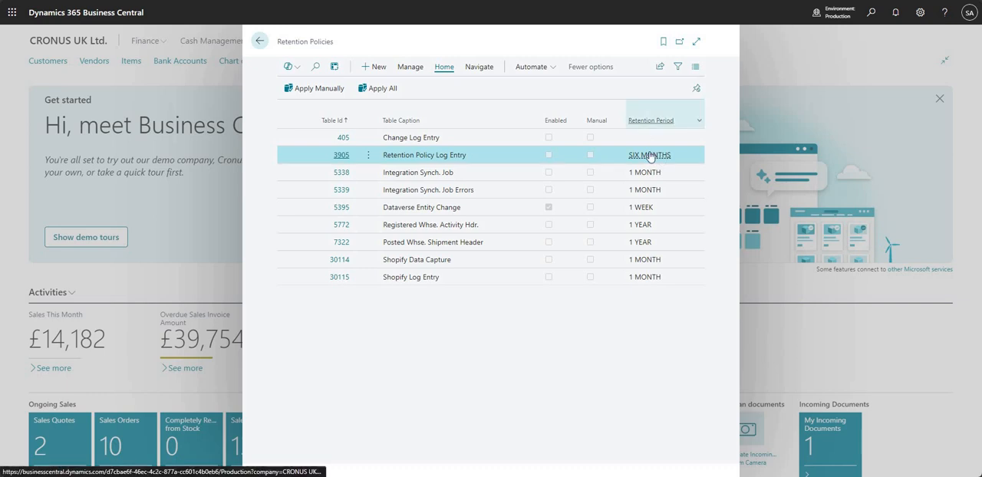
{"action": "left_click", "coordinate": [342, 157]}
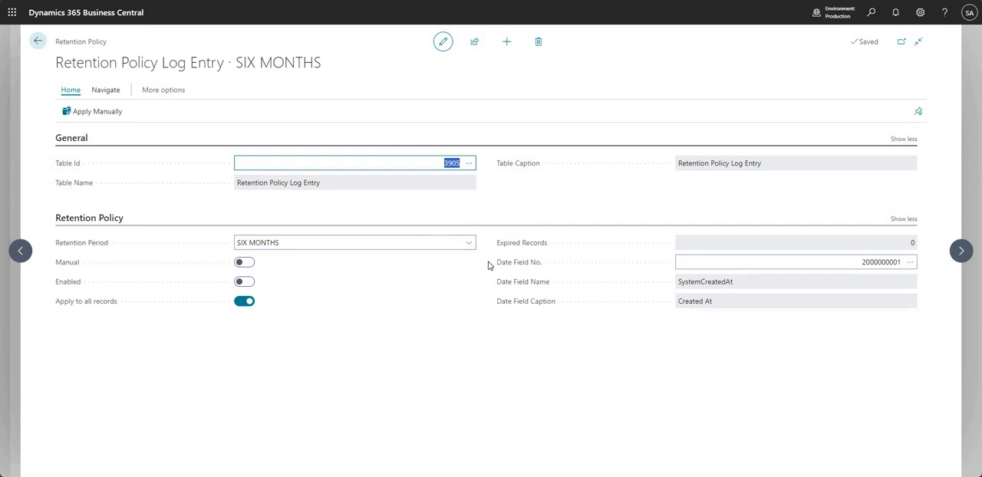
{"action": "left_click", "coordinate": [468, 244]}
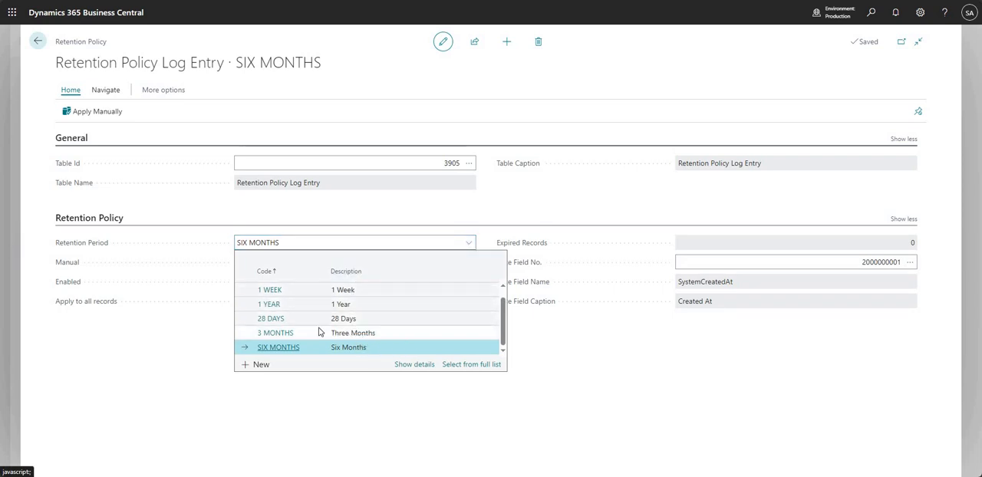
{"action": "left_click", "coordinate": [580, 357]}
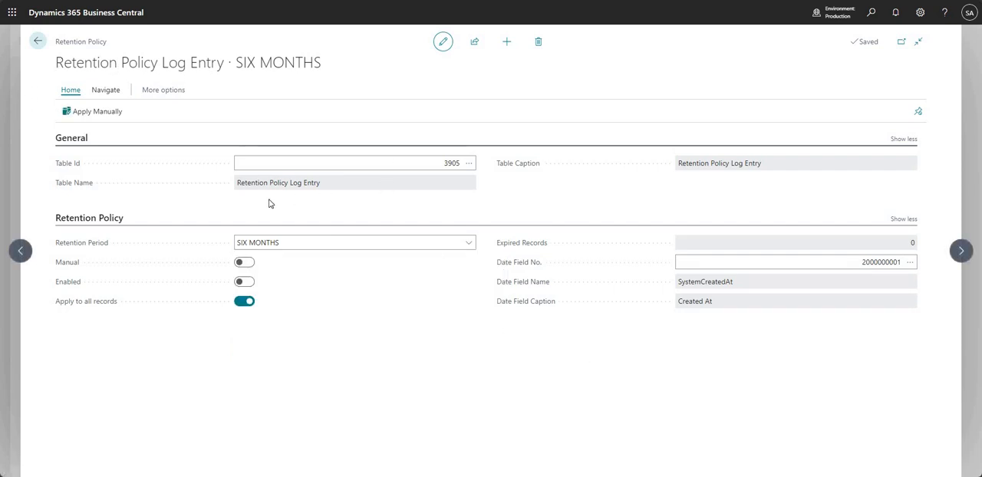
{"action": "left_click", "coordinate": [447, 163]}
{"action": "left_click", "coordinate": [38, 41]}
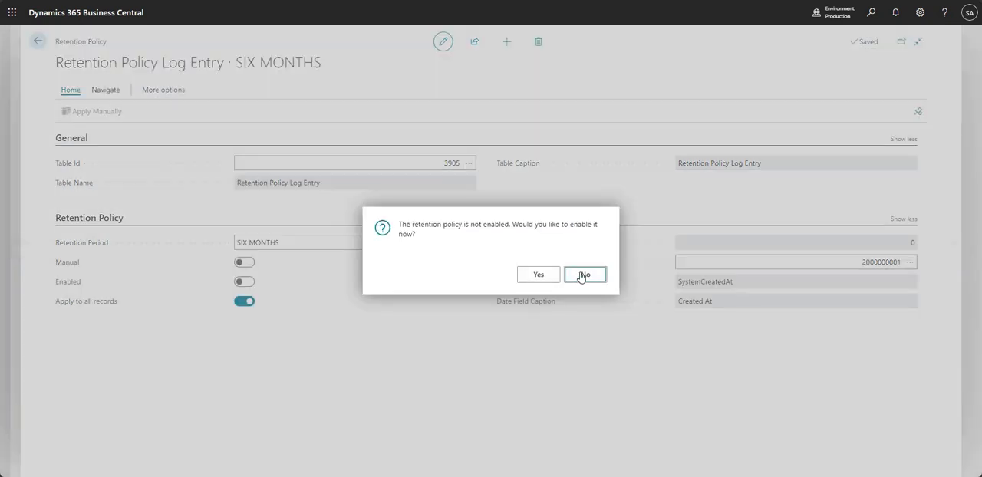
{"action": "key", "text": "Return"}
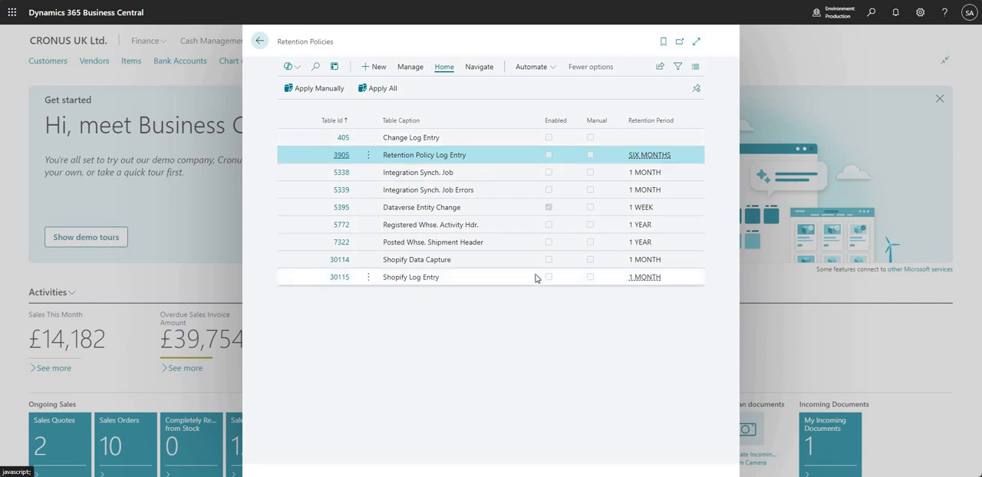
Search for the job queue, open Job Queue Entries, and select the Retention Policy JQ entry.
{"action": "left_click", "coordinate": [872, 12]}
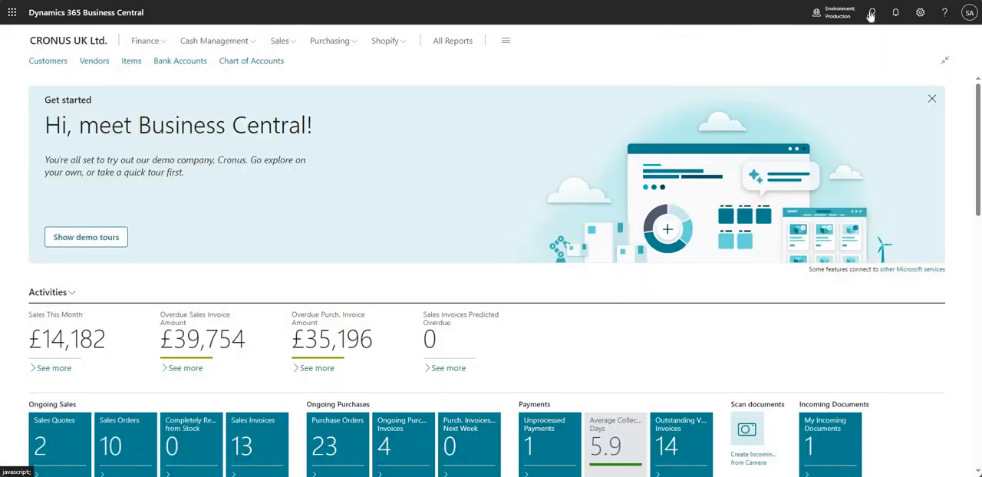
{"action": "type", "text": "job queue"}
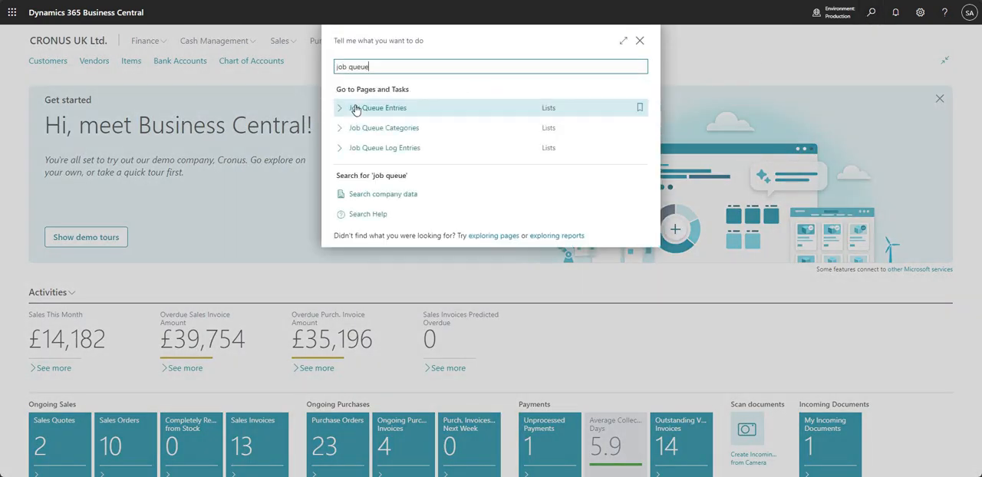
{"action": "left_click", "coordinate": [352, 108]}
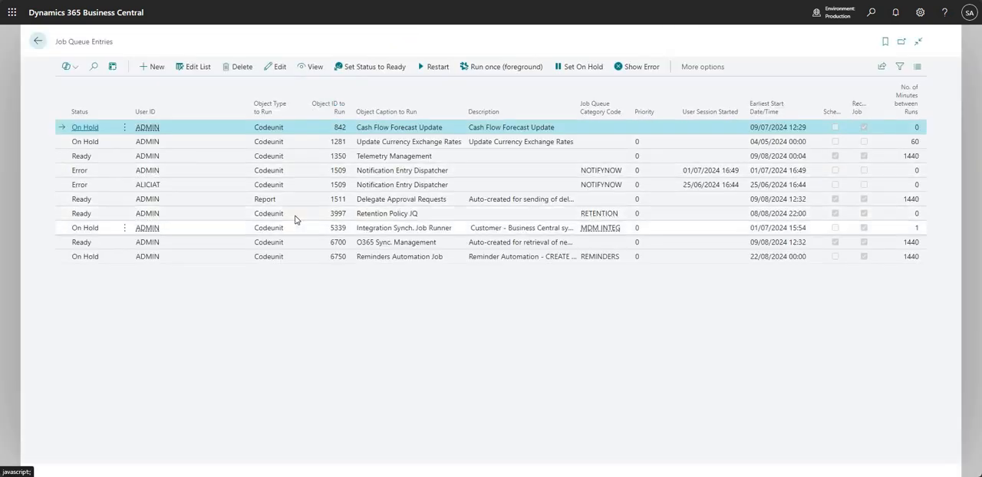
{"action": "left_click", "coordinate": [148, 215]}
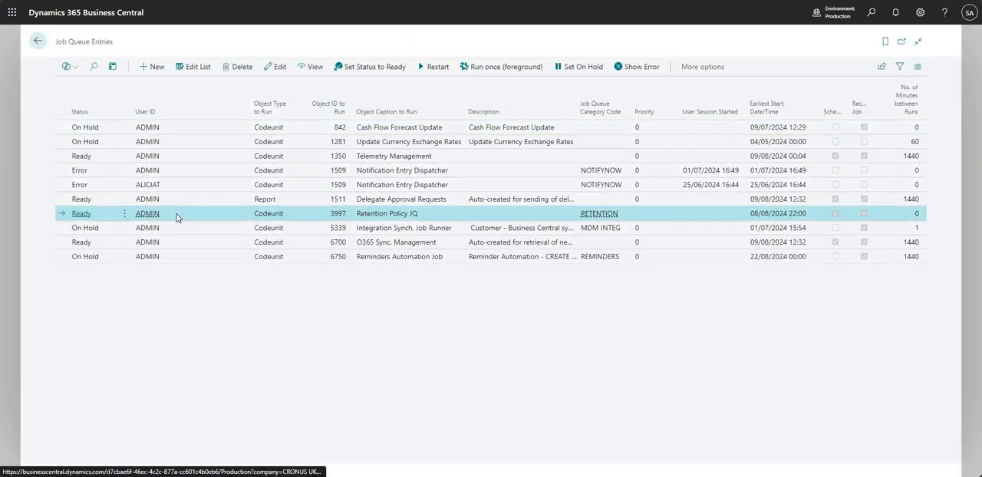